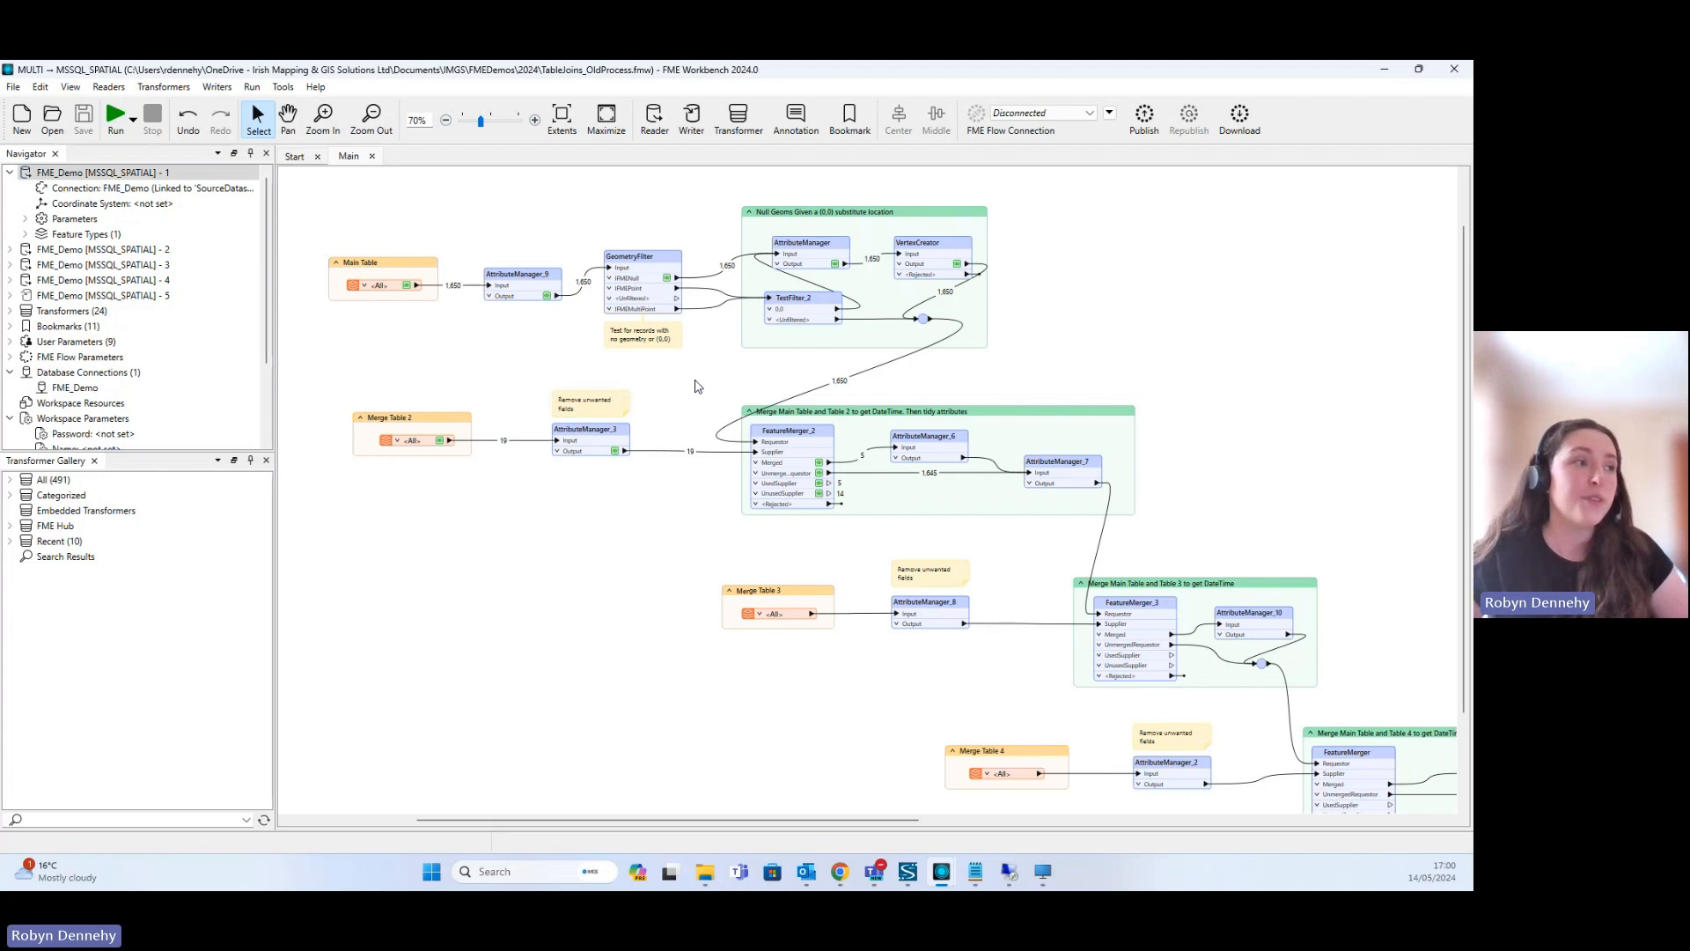
- Switch from the TableJoins_OldProcess workspace to the open TableJoins_AISQL workspace
mouse_move(698, 381)
left_mouse_down()
mouse_move(668, 378)
mouse_move(684, 380)
left_mouse_up()
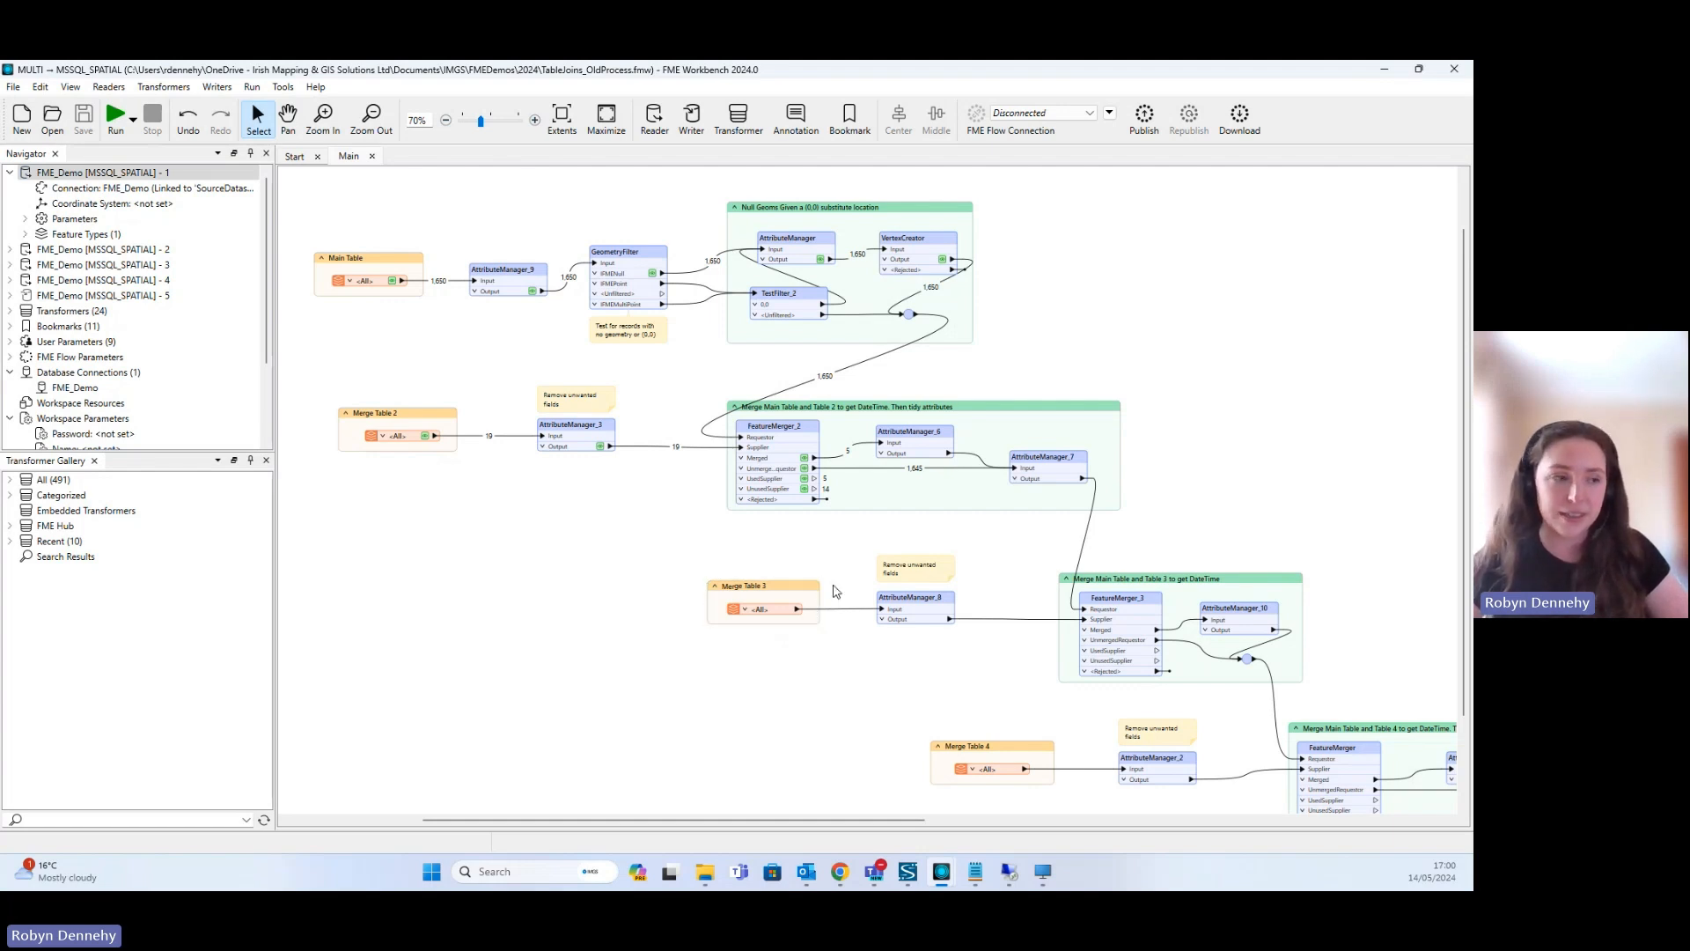
mouse_move(944, 876)
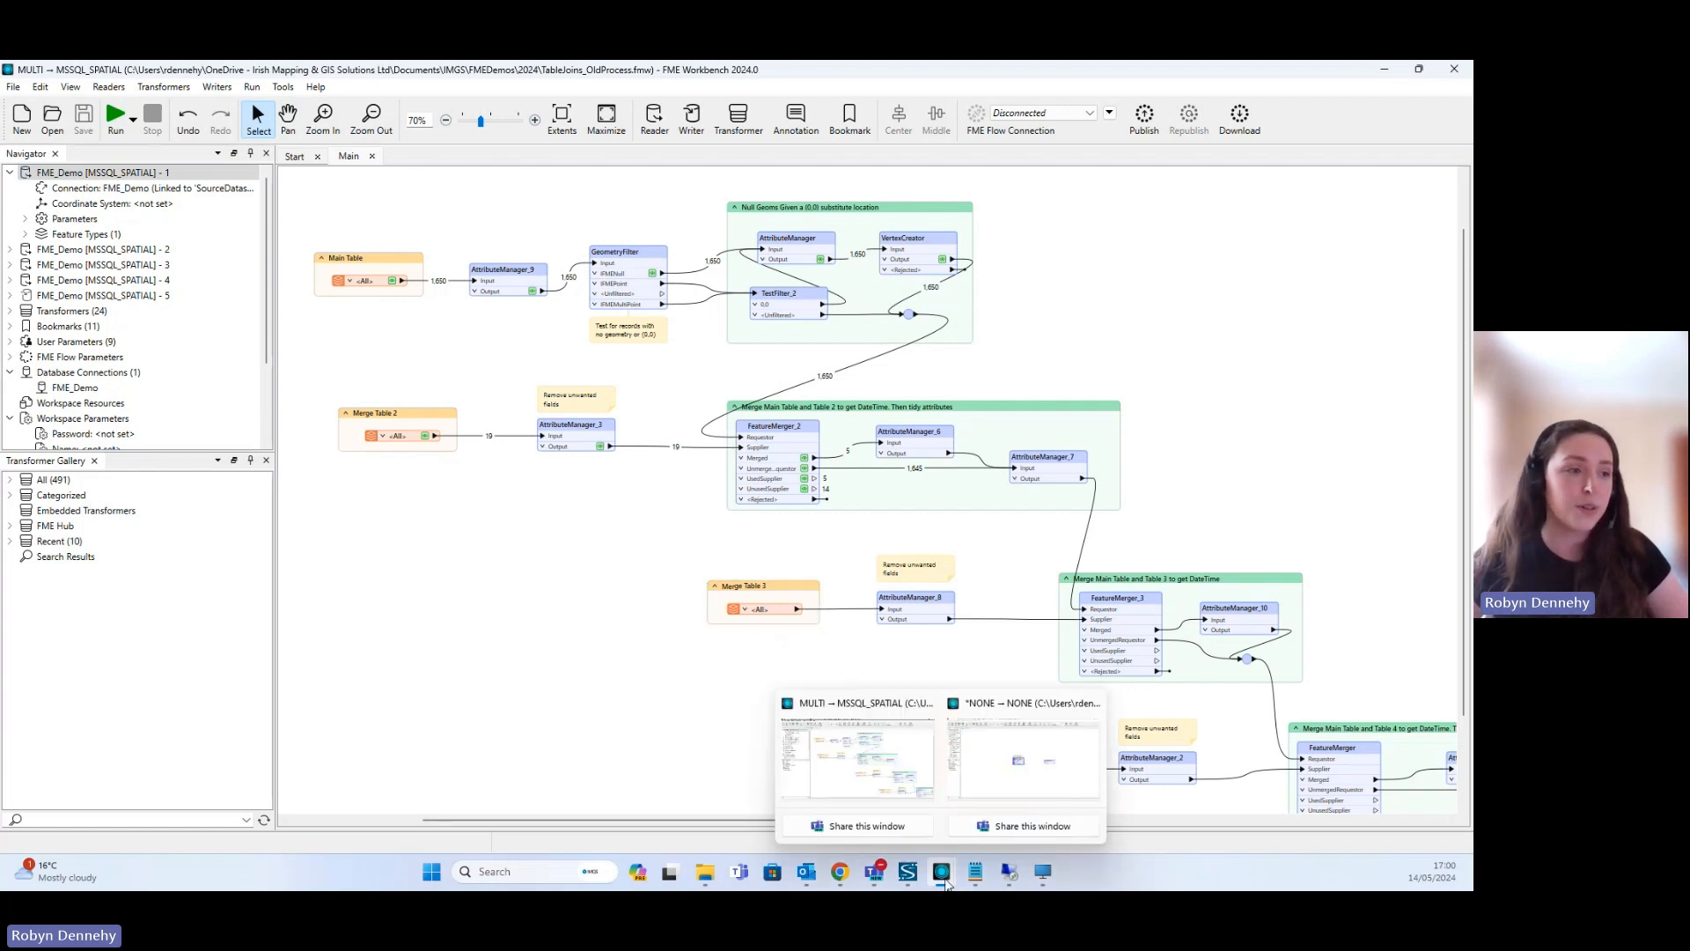
left_click(1004, 774)
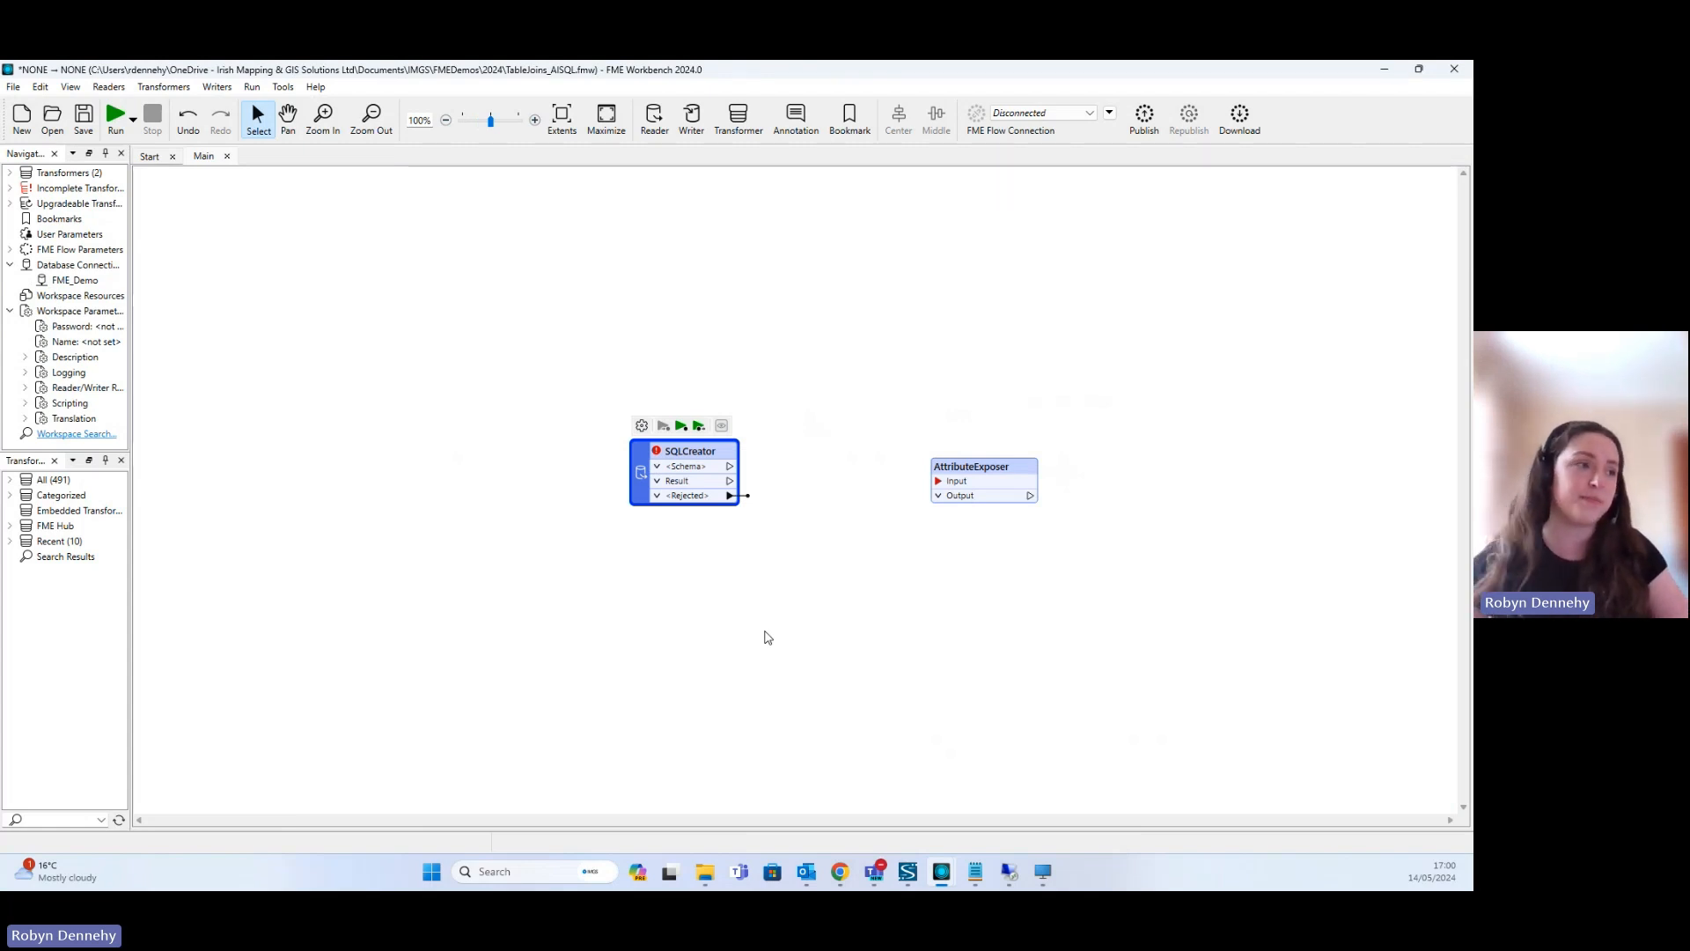
- Open the SQL statement editor of the SQLCreator transformer and bring up AI Assist beside it
mouse_move(685, 456)
double_click(685, 457)
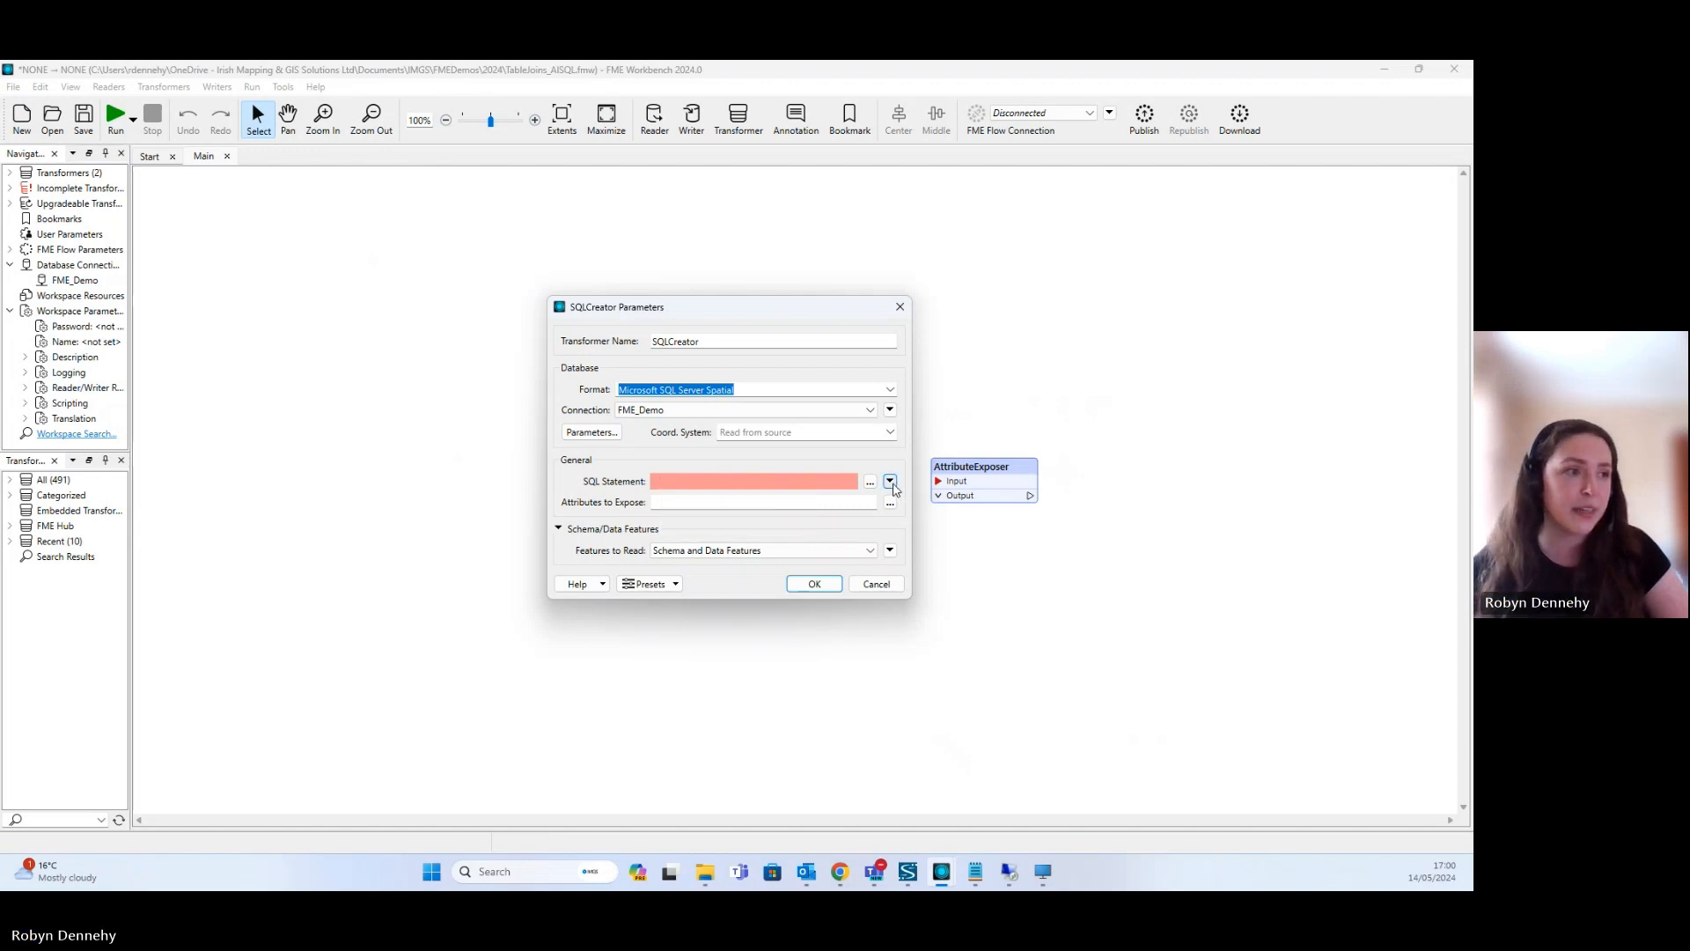
left_click(890, 481)
left_click(916, 502)
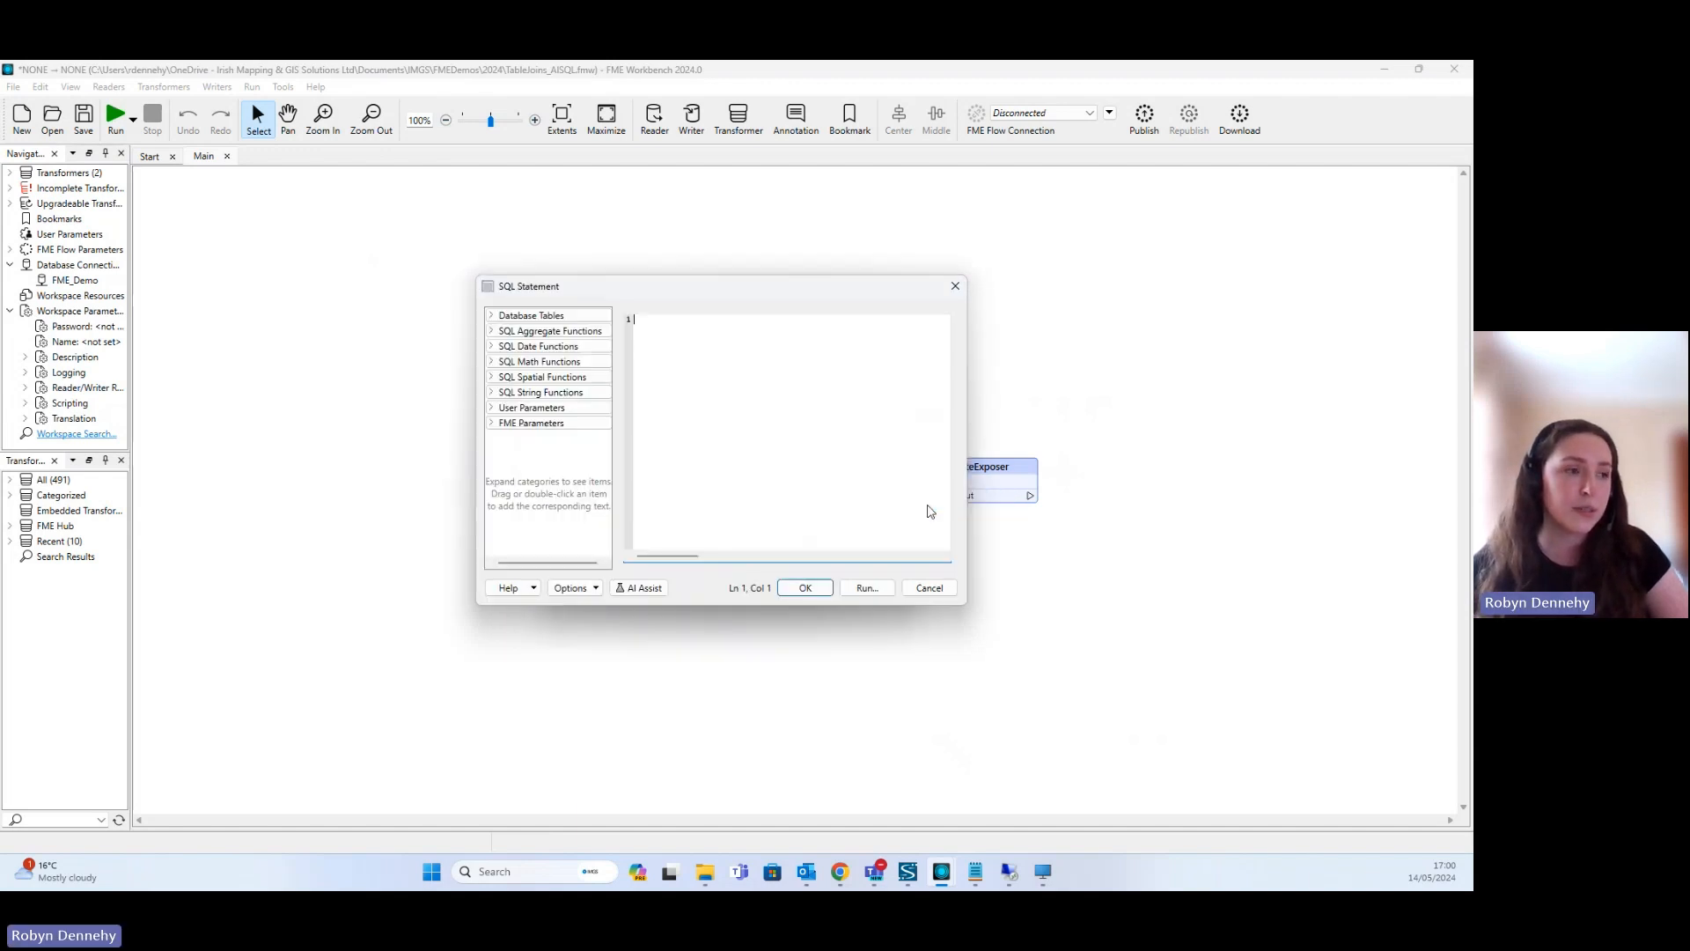
left_click(644, 589)
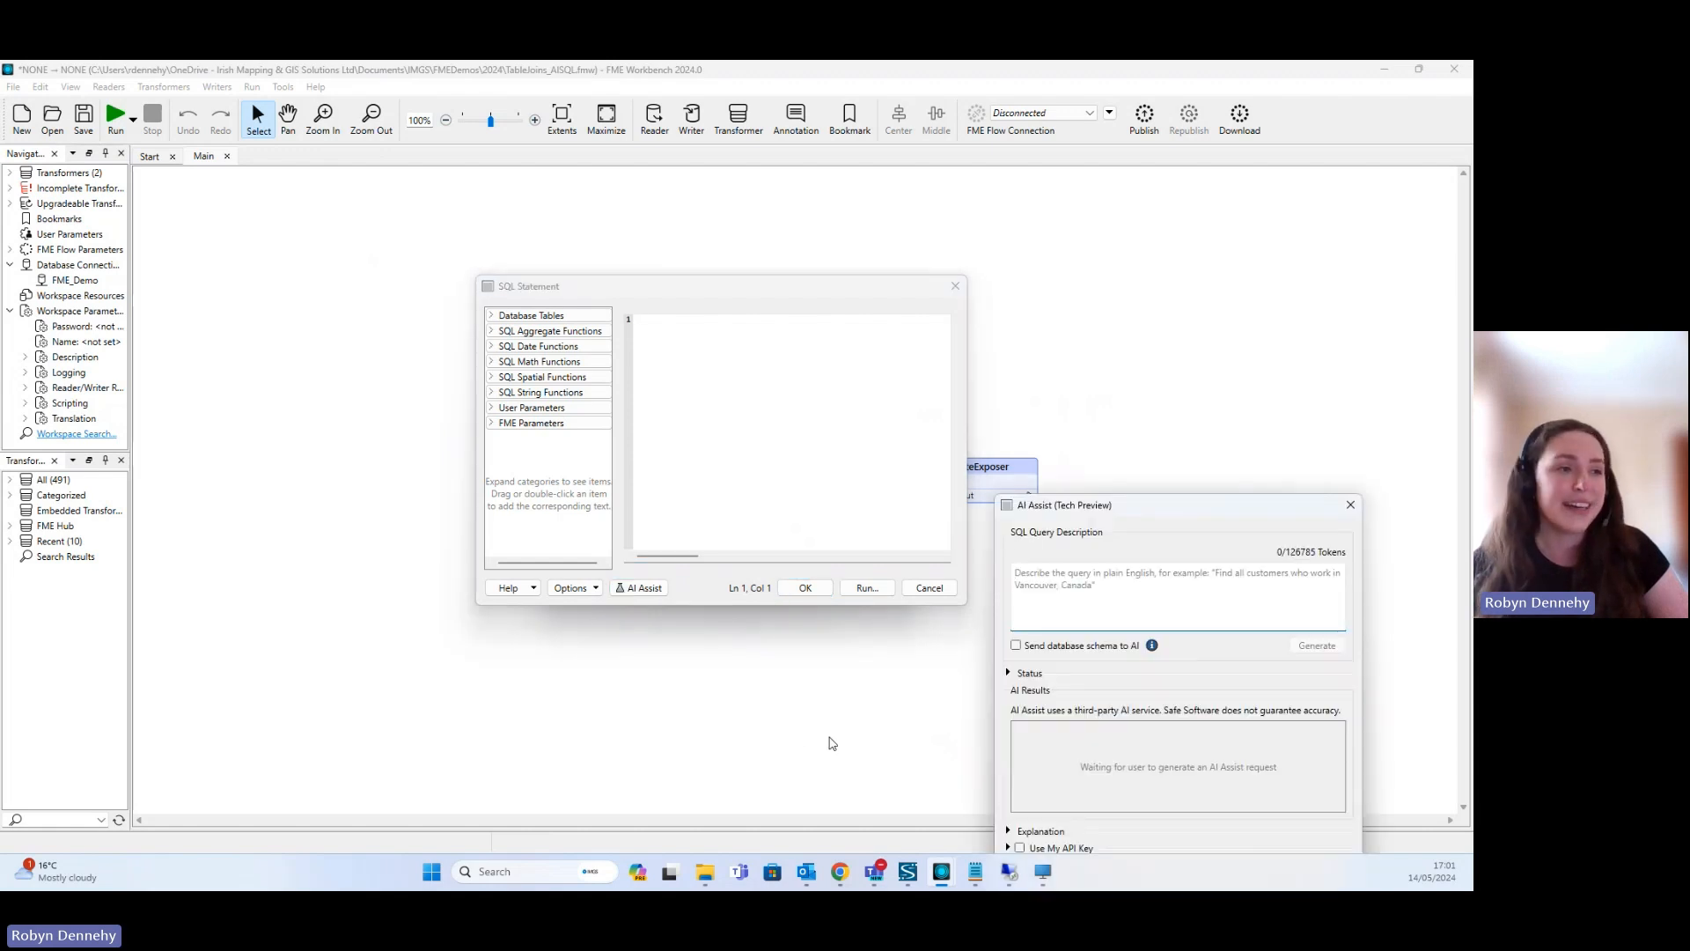
left_click_drag(1120, 511, 1052, 345)
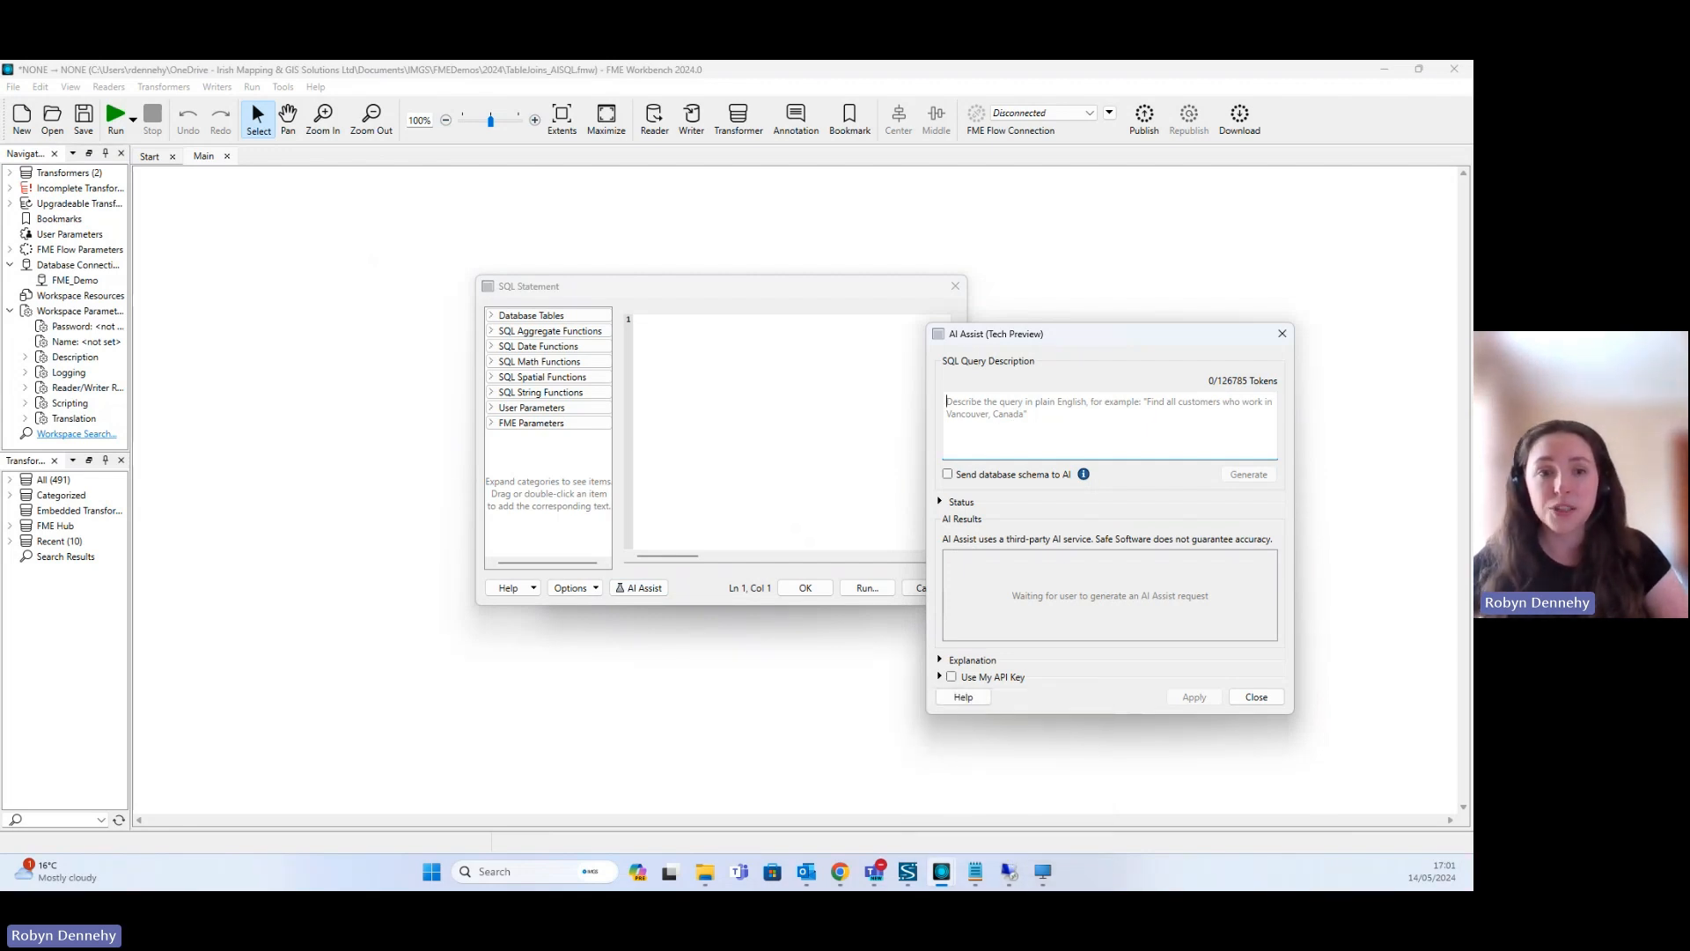
- Have AI Assist generate a SQL Server query that left joins all_jobs, allocated_jobs, onhold_jobs and completed_jobs using jobid as the join field
key("alt+Tab")
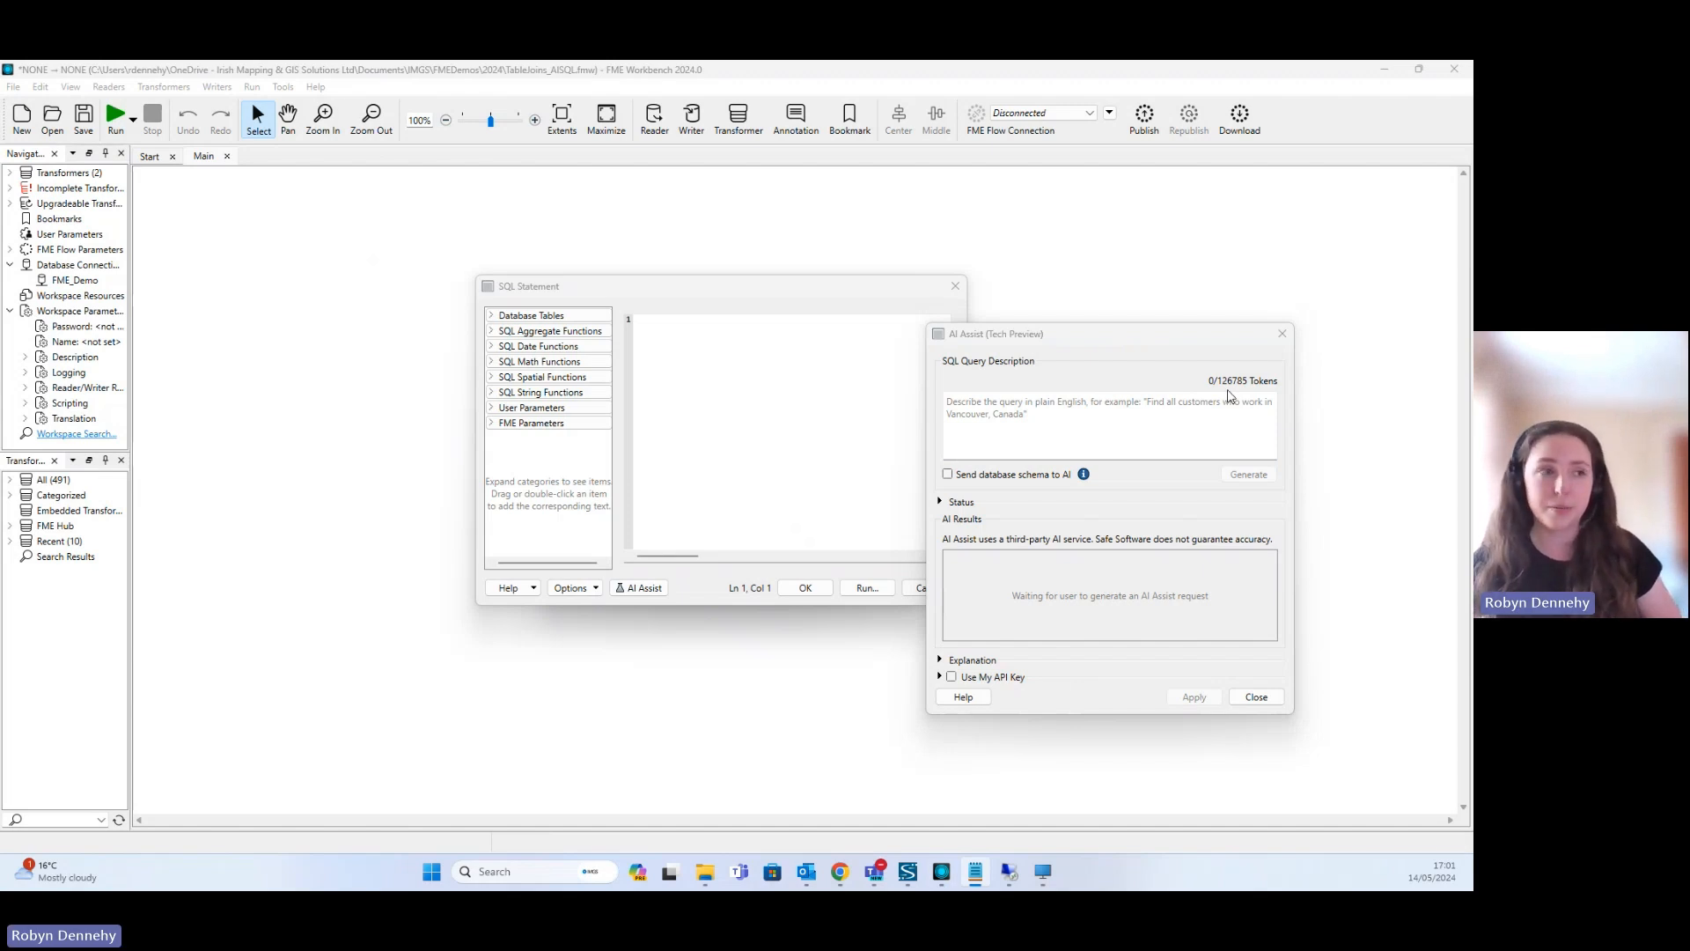
left_click(1005, 408)
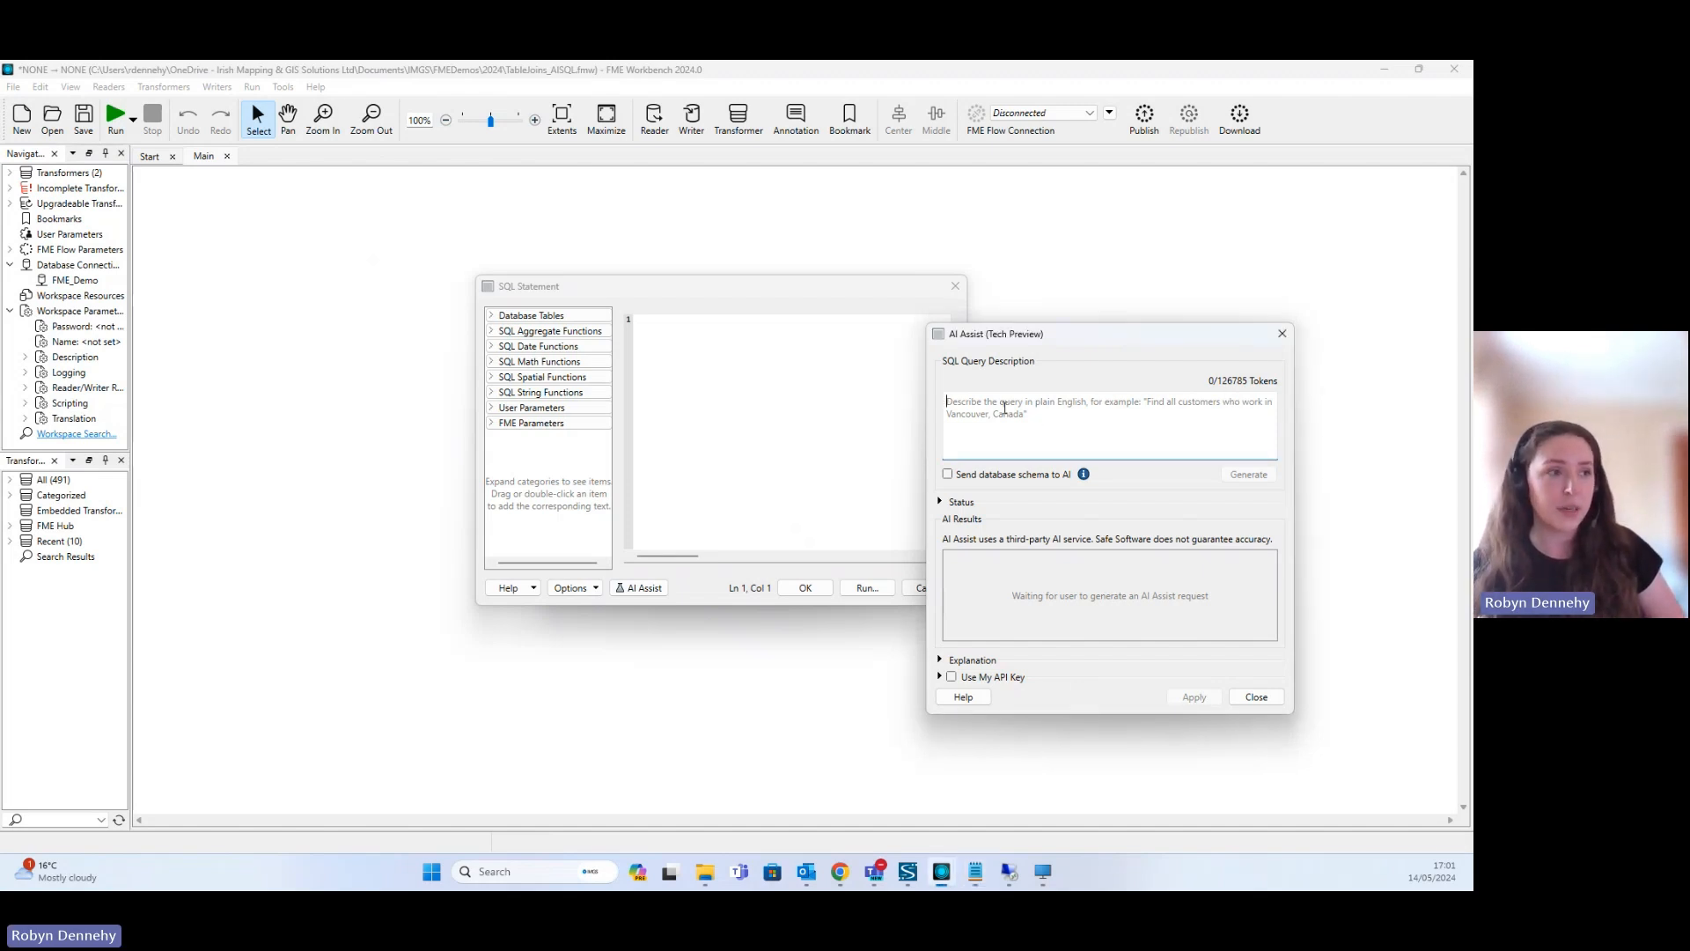
type("Create a SQL query for SQL Server to carry out a left join on all_jobs, allocated_jobs, onhold_jobs and completed_jobs database tables. Use jobid as the join field.")
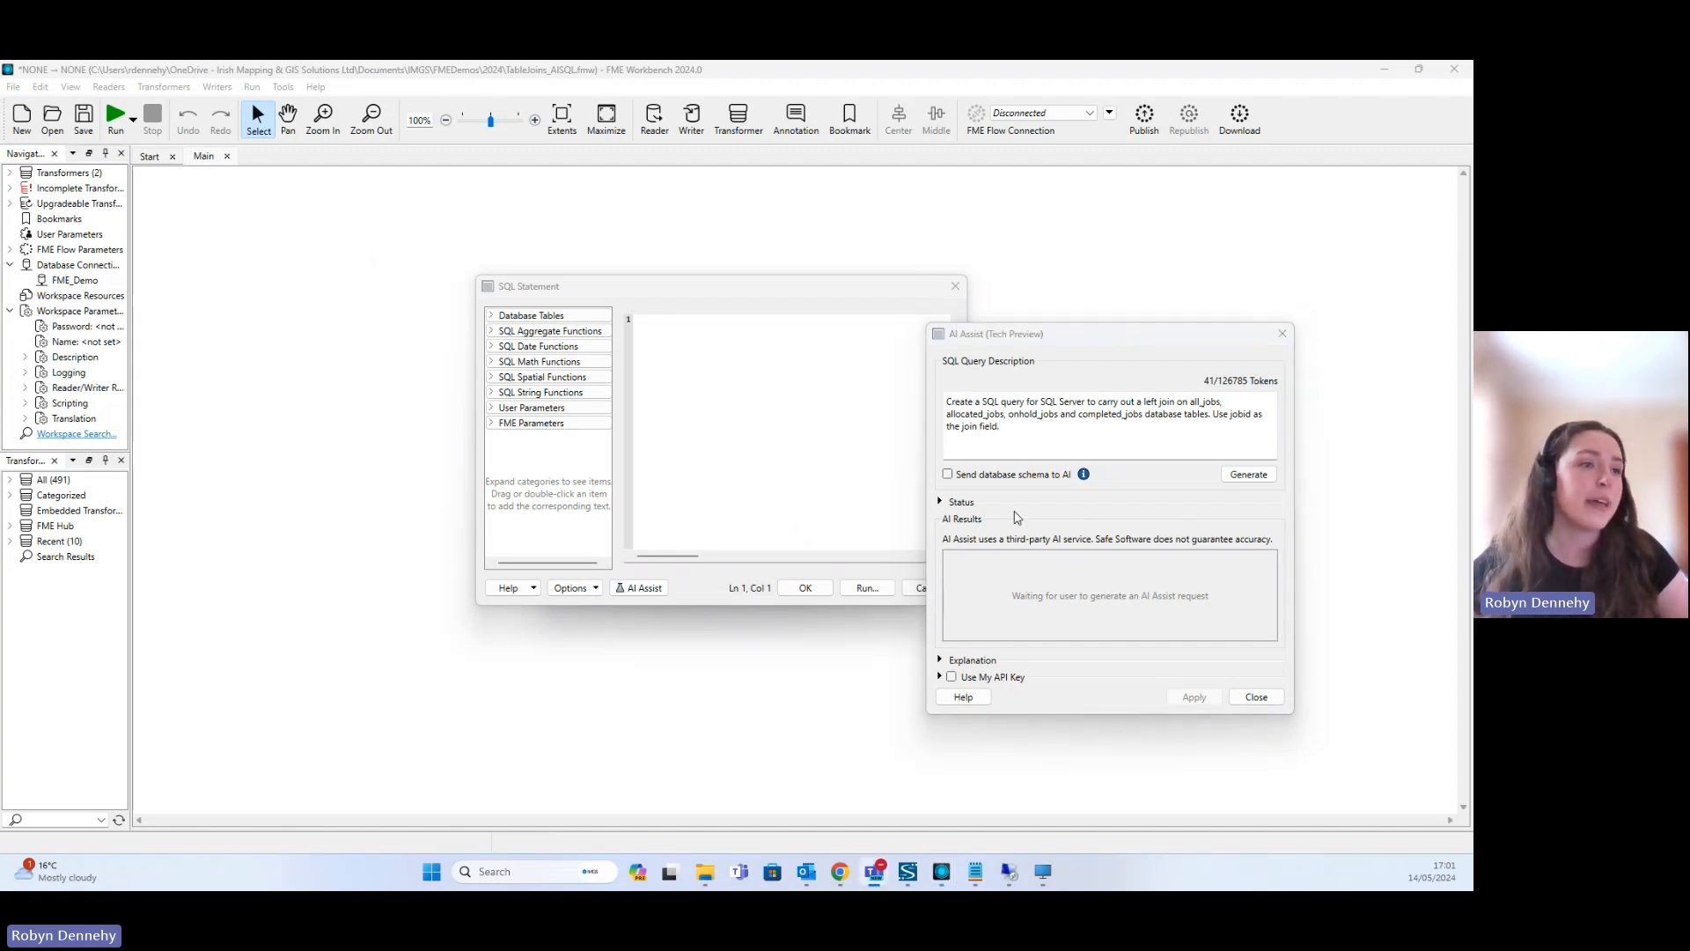
left_click(1264, 477)
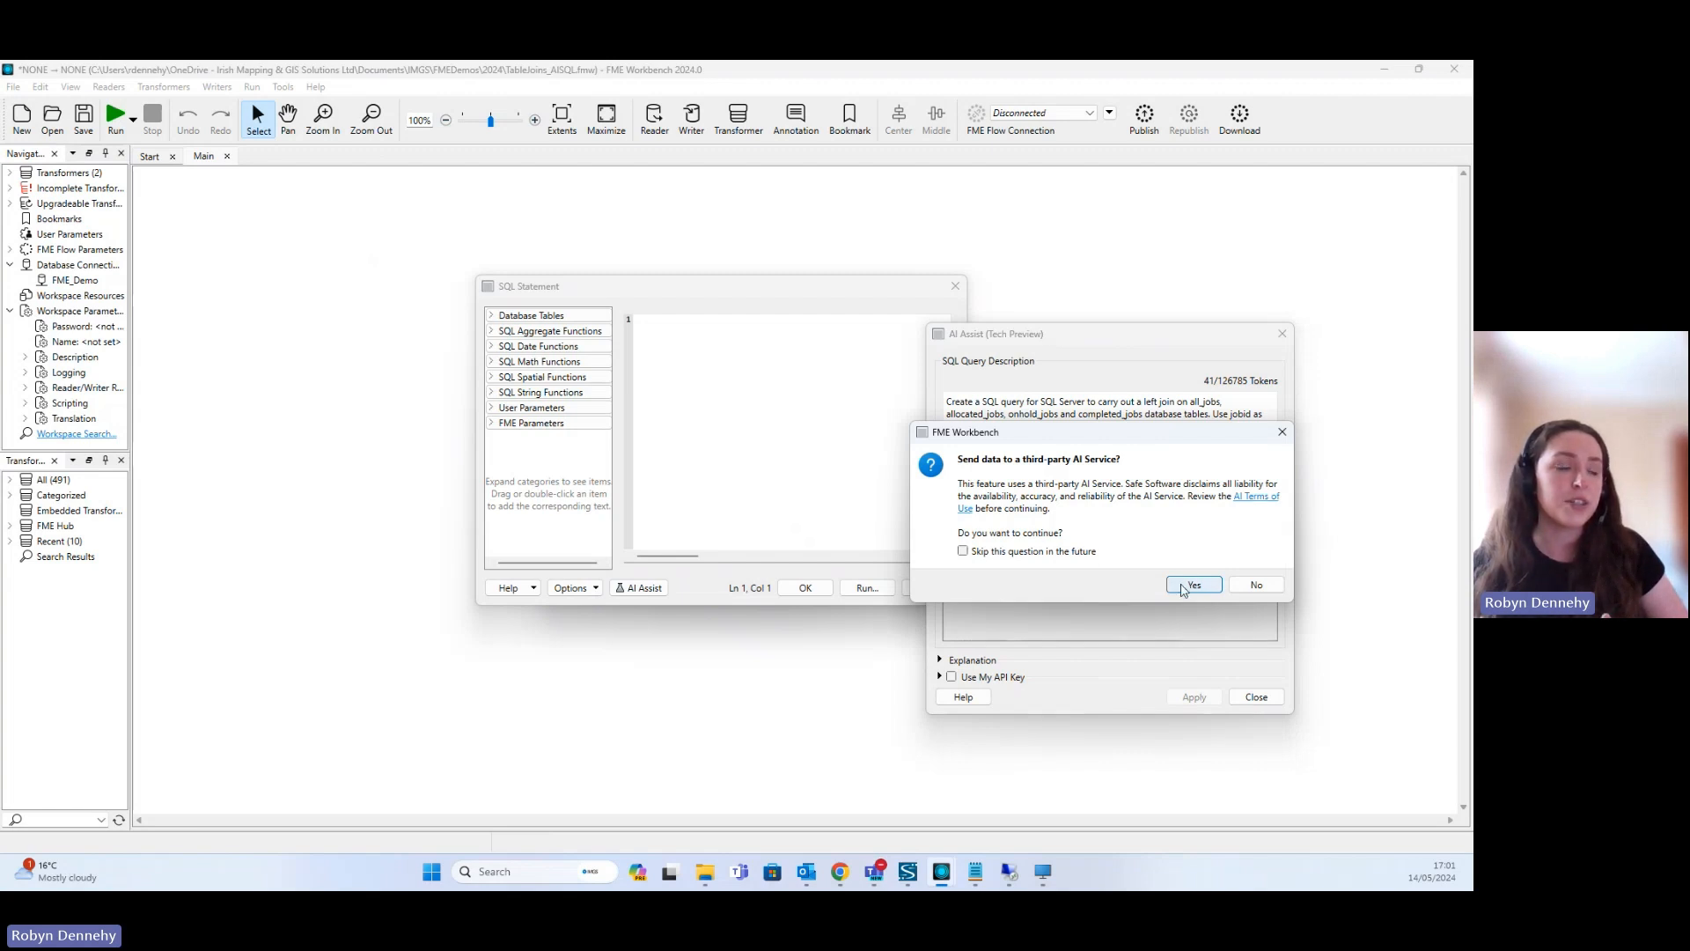
left_click(1192, 585)
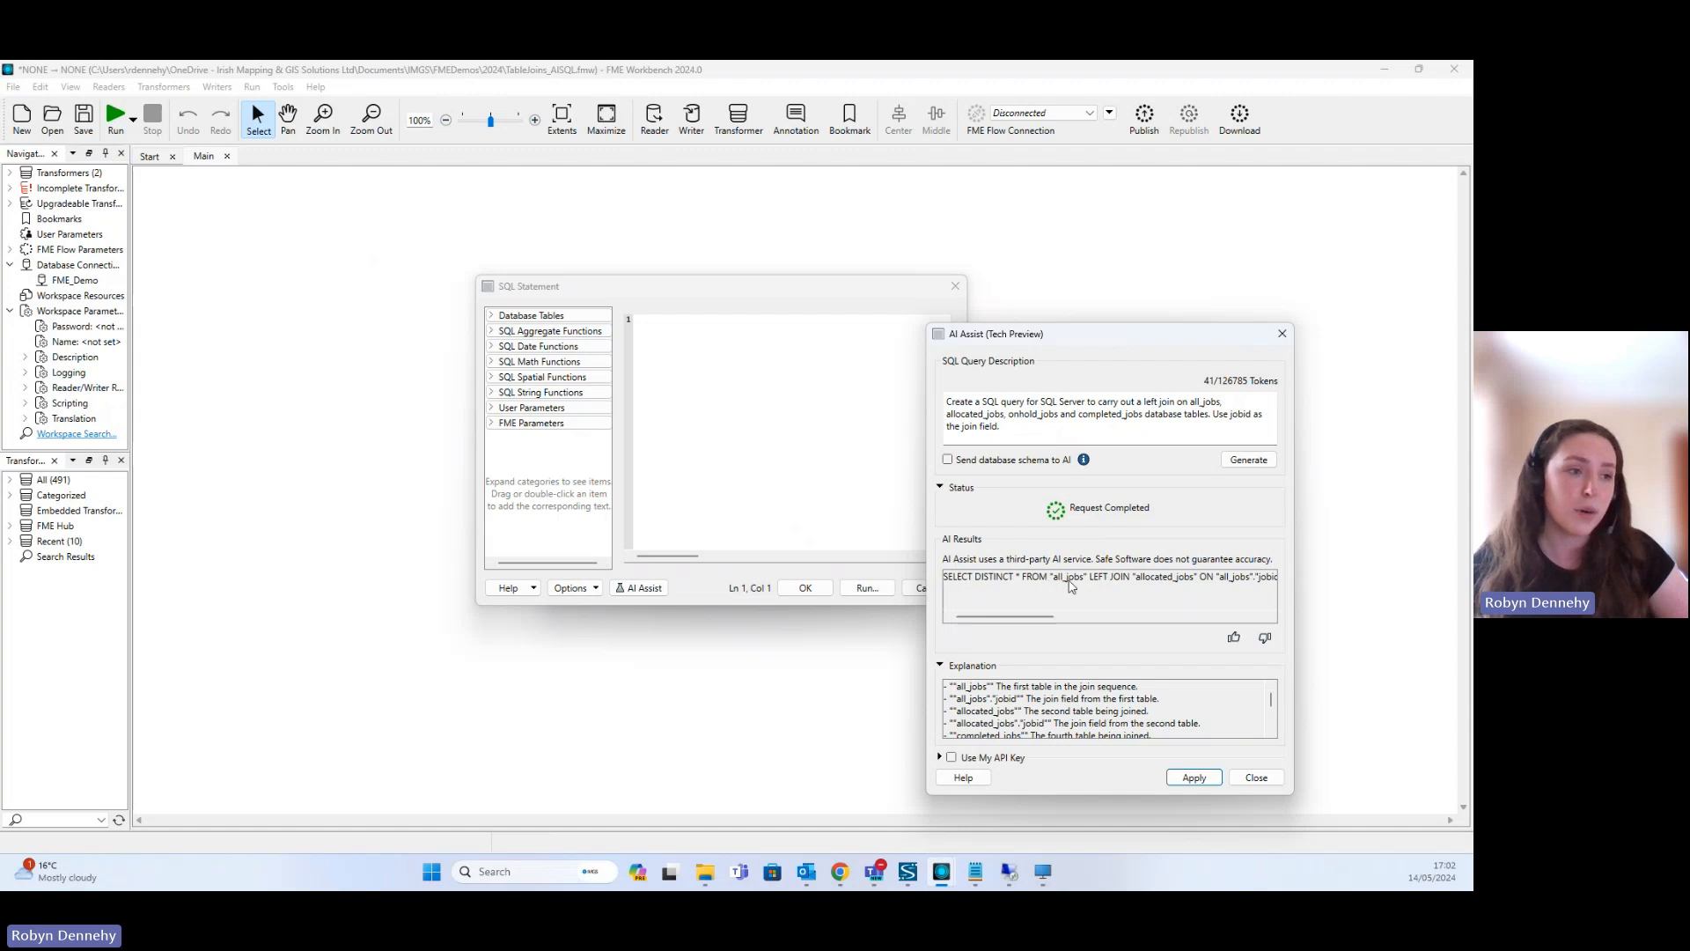
- Review the generated query and its explanation, apply it to the SQL statement and close AI Assist
mouse_move(1043, 617)
left_mouse_down()
mouse_move(1212, 627)
mouse_move(1030, 625)
left_mouse_up()
left_click_drag(1082, 327, 950, 187)
left_click_drag(1162, 654, 1294, 794)
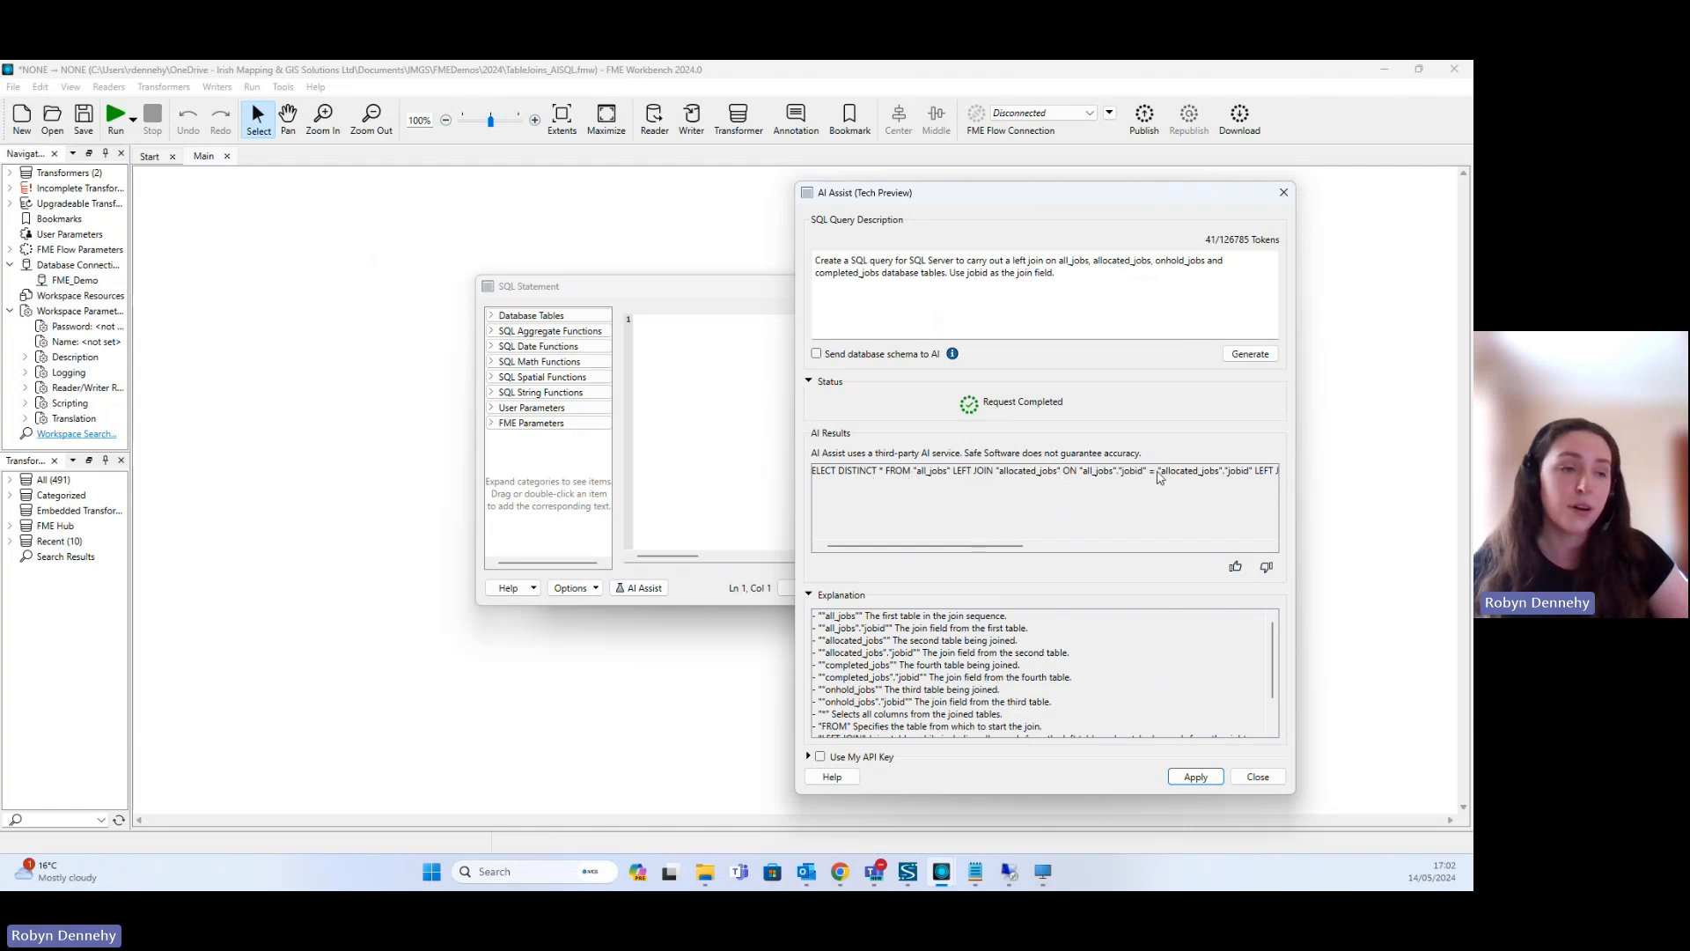
scroll(1103, 656, "down", 2)
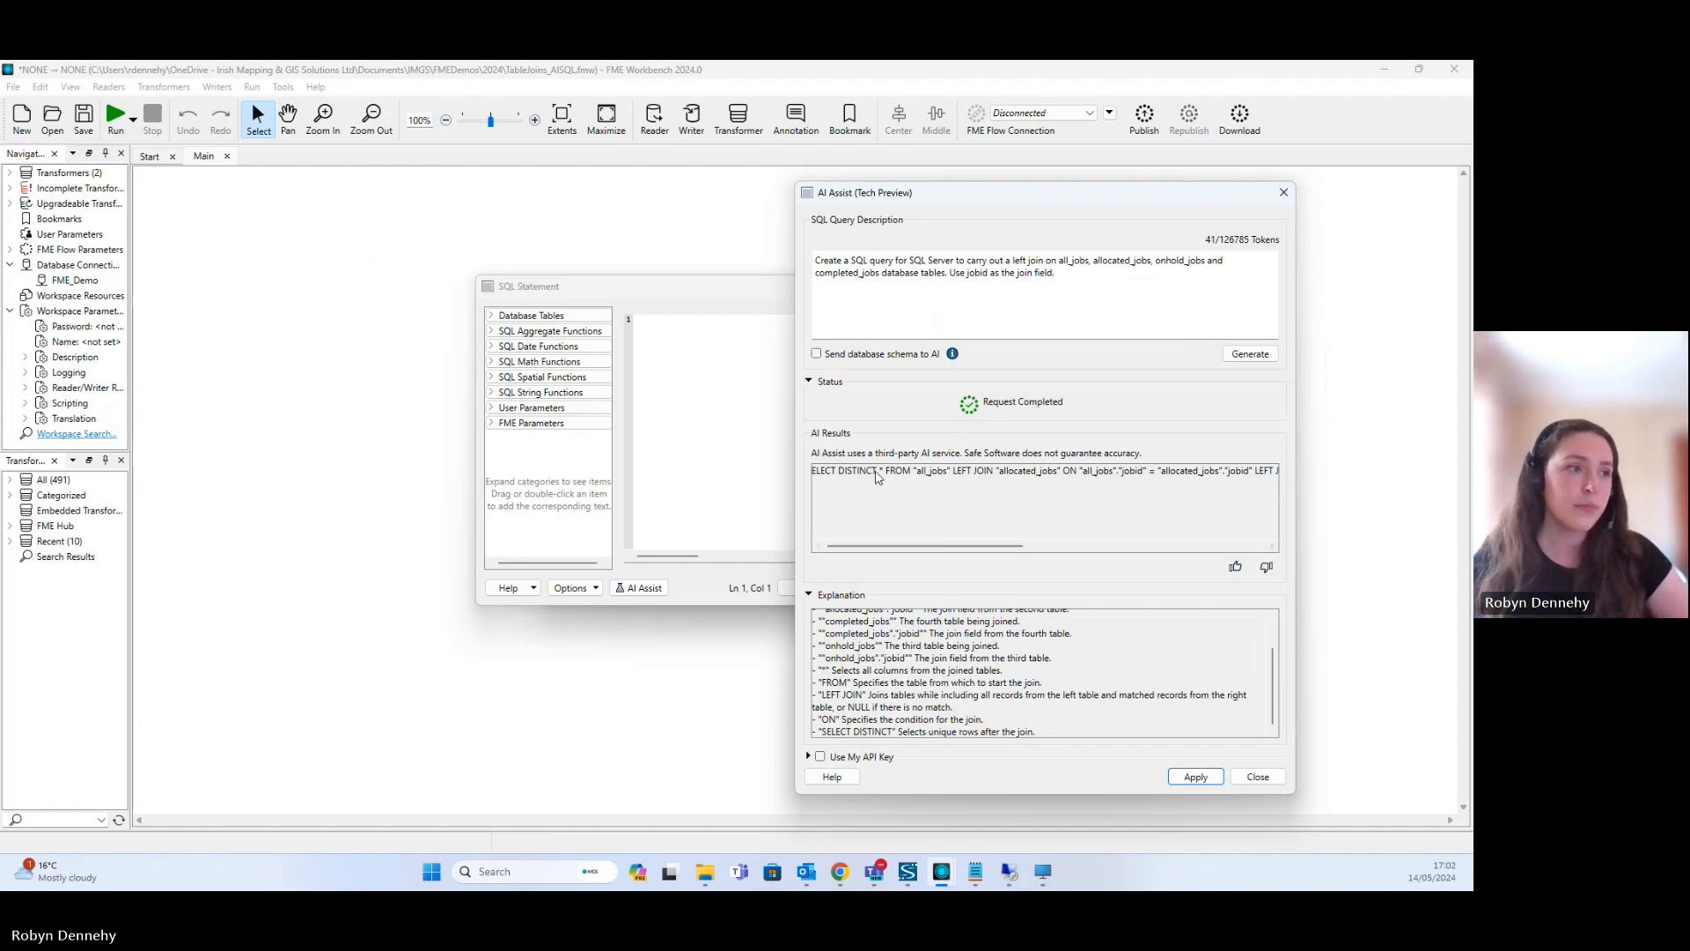
left_click(1189, 780)
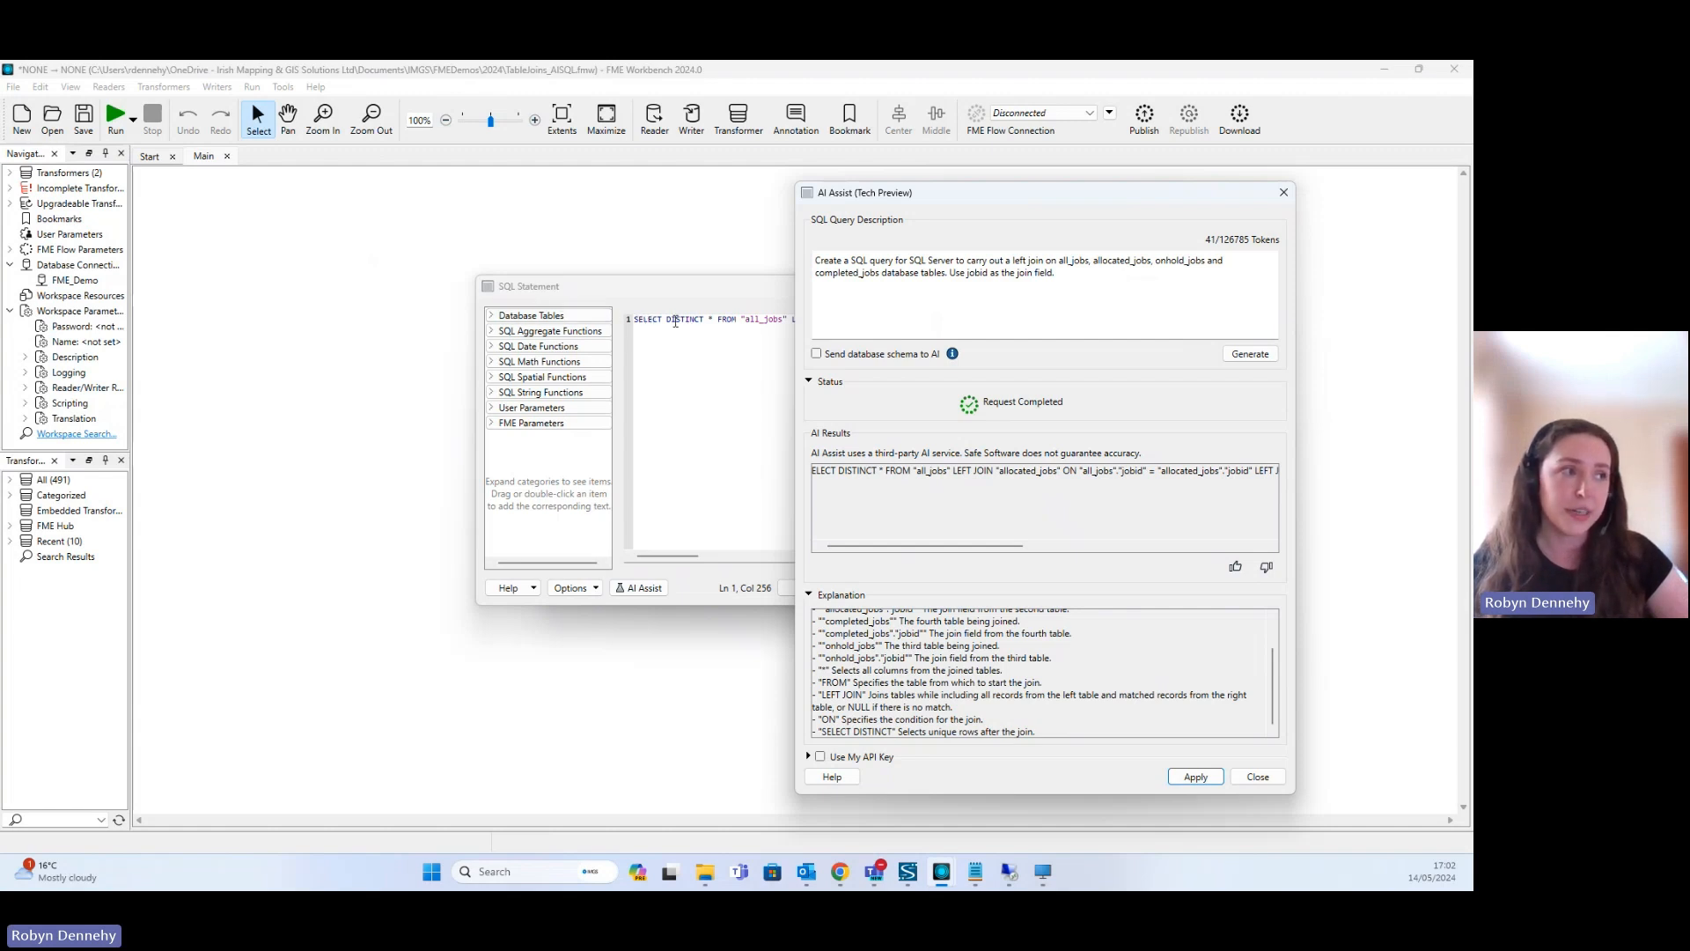
left_click(1259, 778)
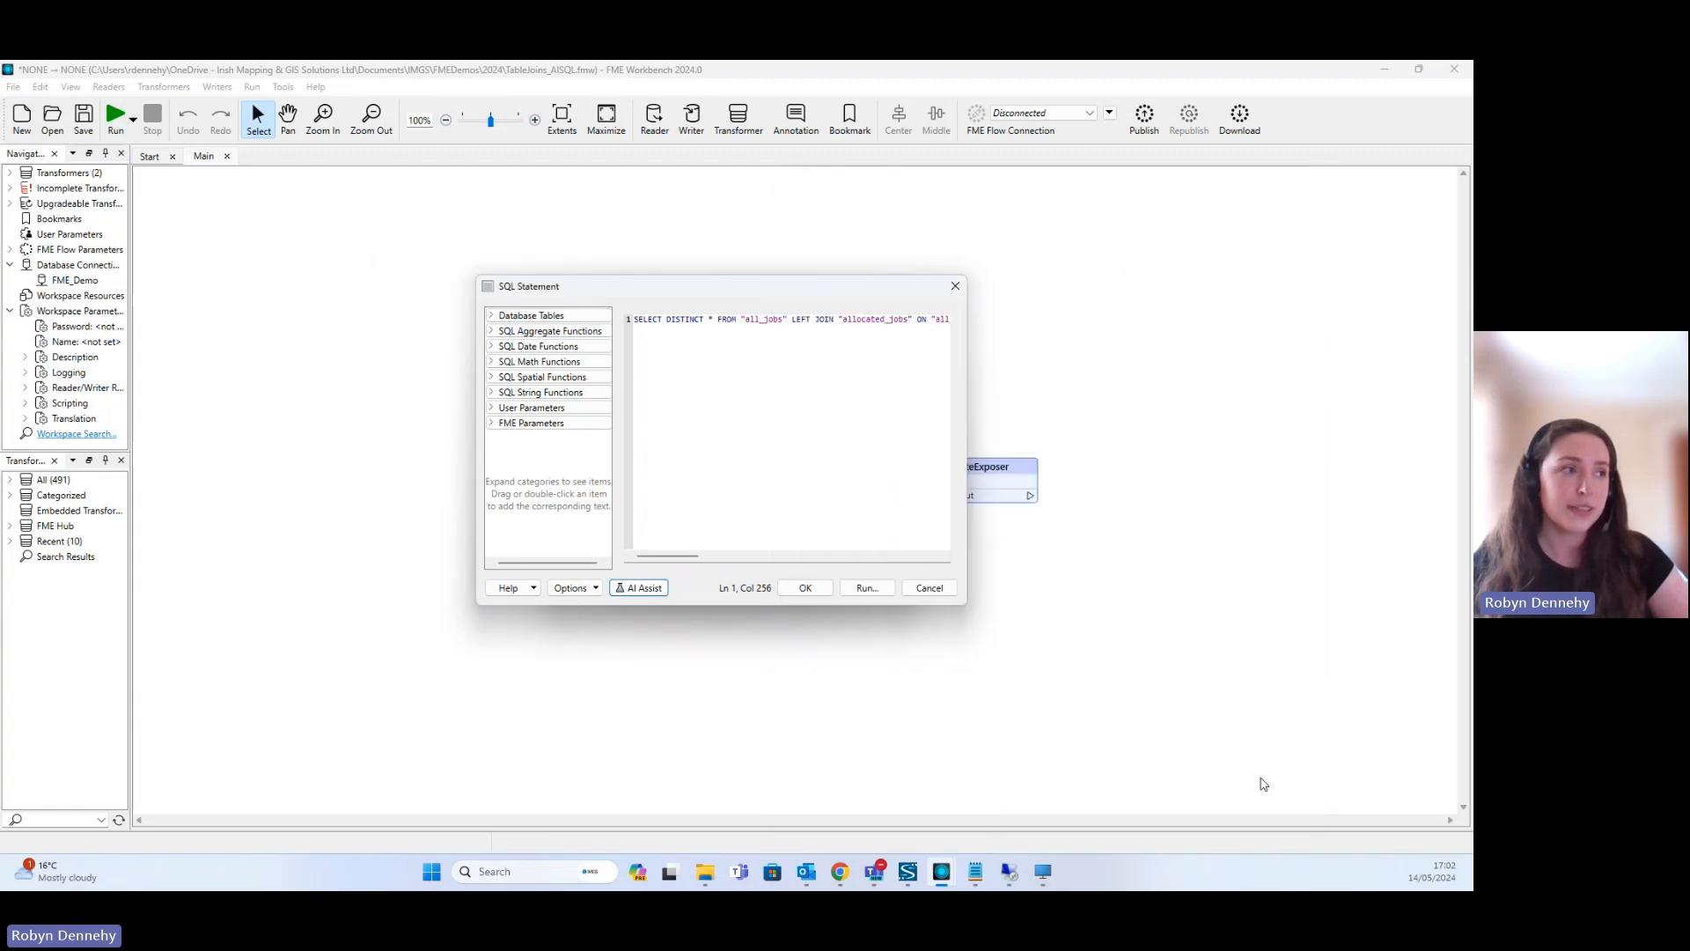
- Remove the DISTINCT keyword from the SELECT clause of the SQL statement
left_click(708, 319)
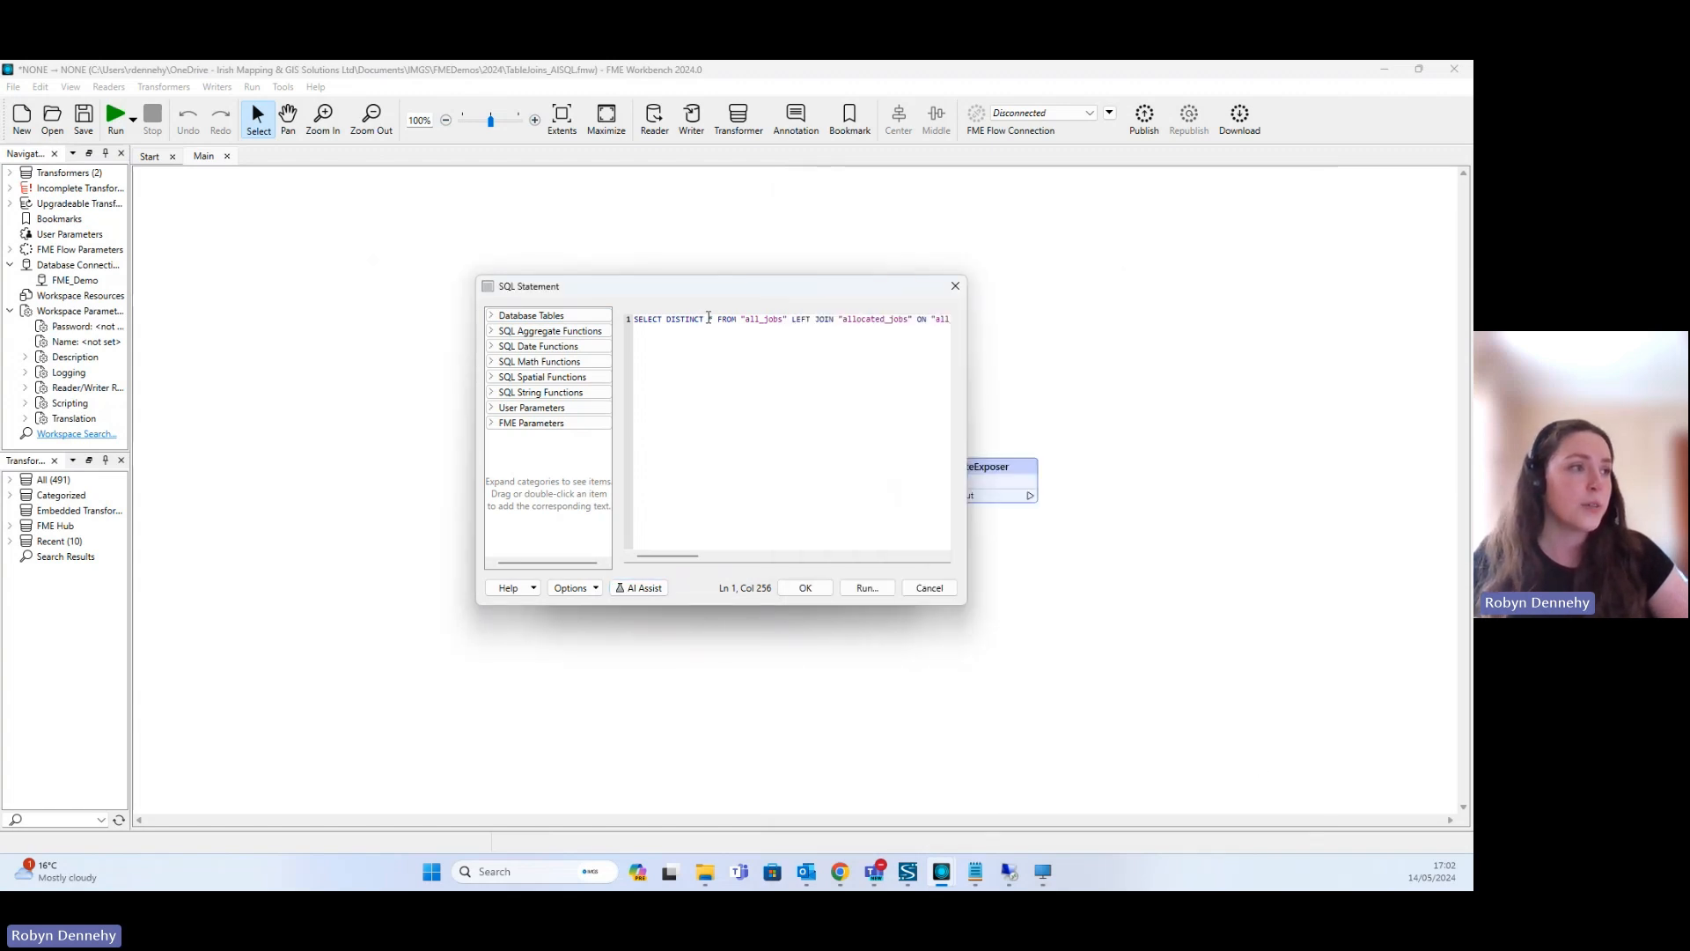
key("BackSpace")
key("BackSpace")
key("BackSpace")
key("BackSpace")
key("BackSpace")
key("BackSpace")
key("BackSpace")
key("BackSpace")
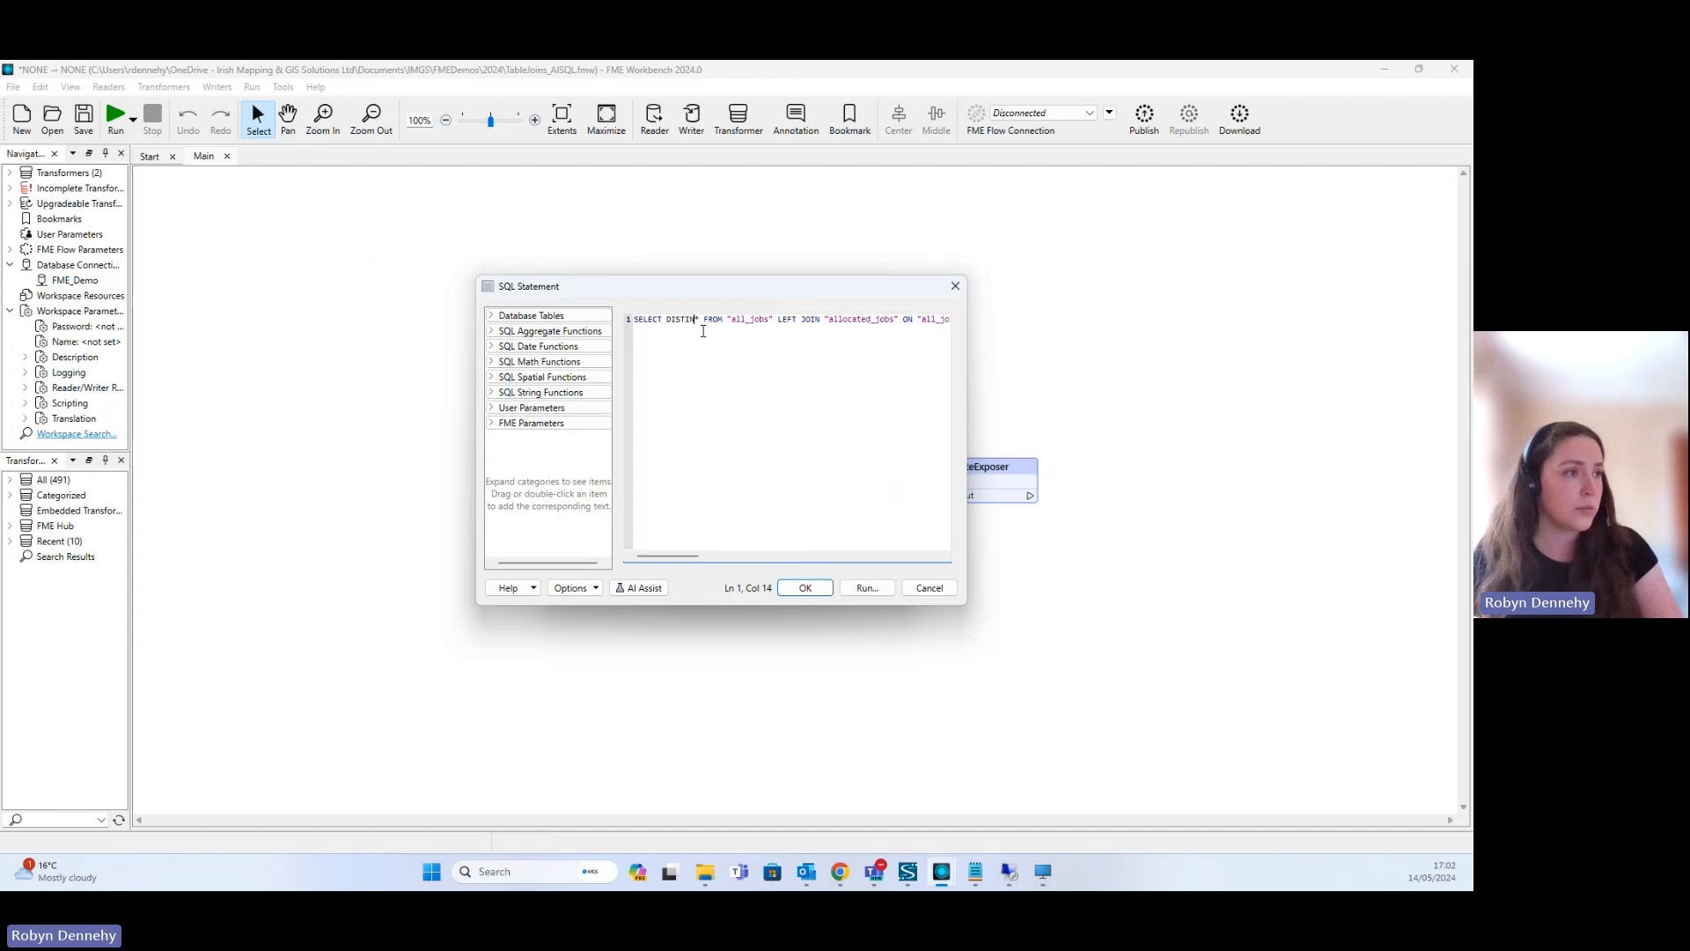
key("BackSpace")
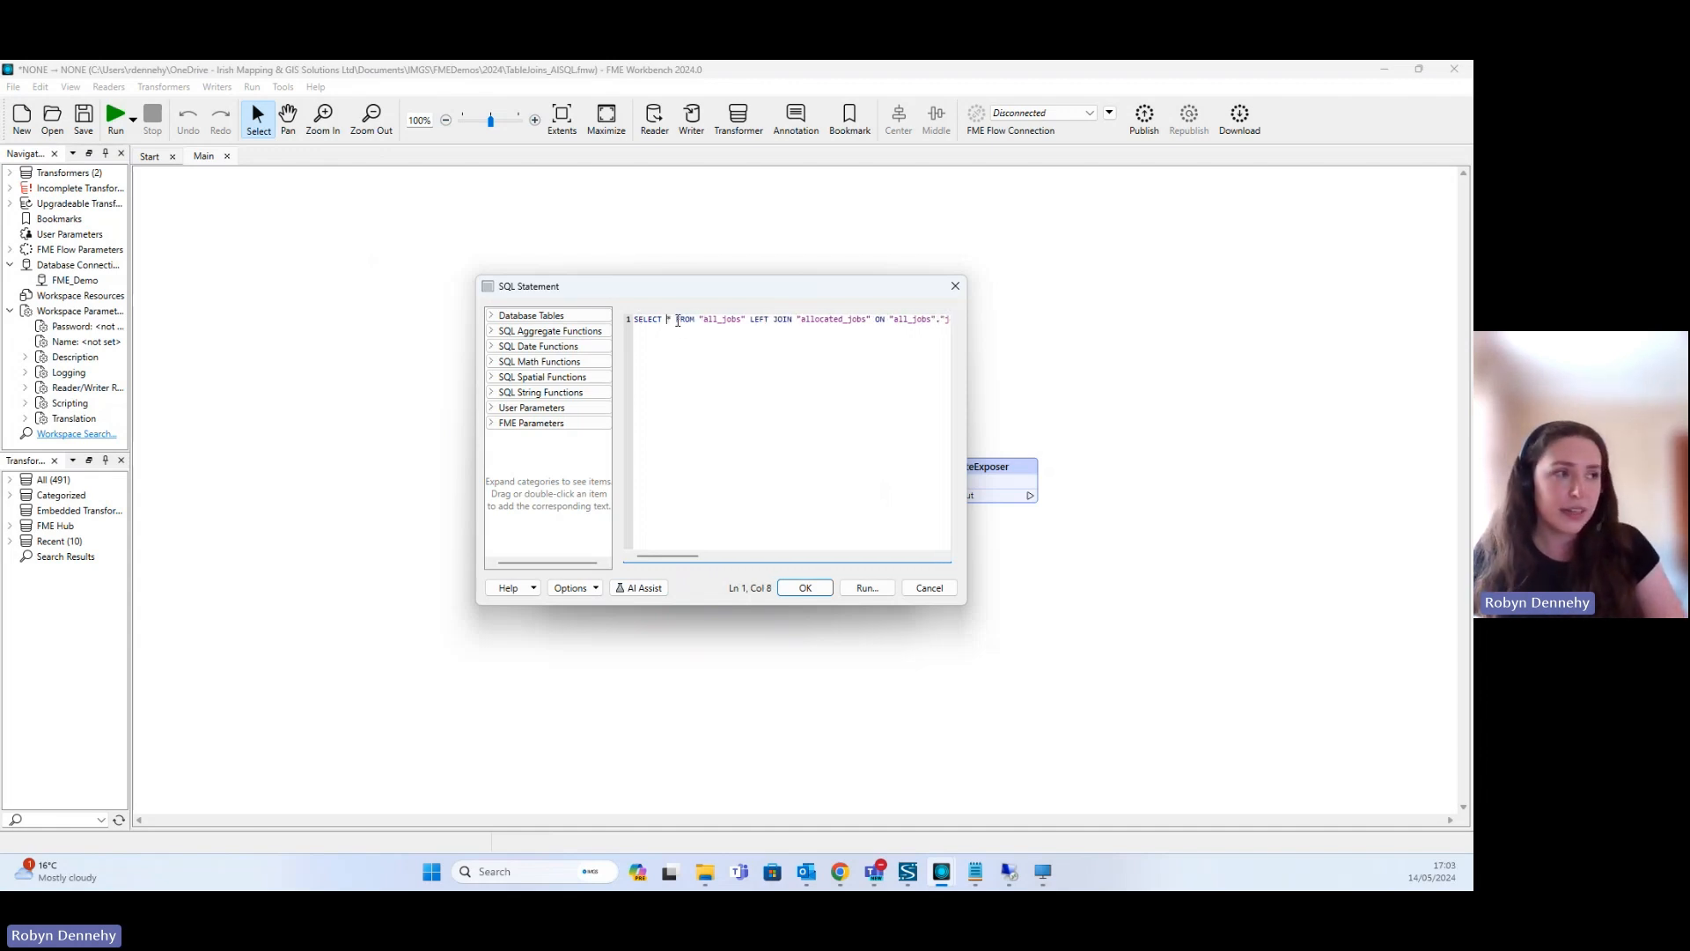
- Put the FROM clause and each LEFT JOIN clause on its own line, and widen the editor to fit them
left_click(677, 320)
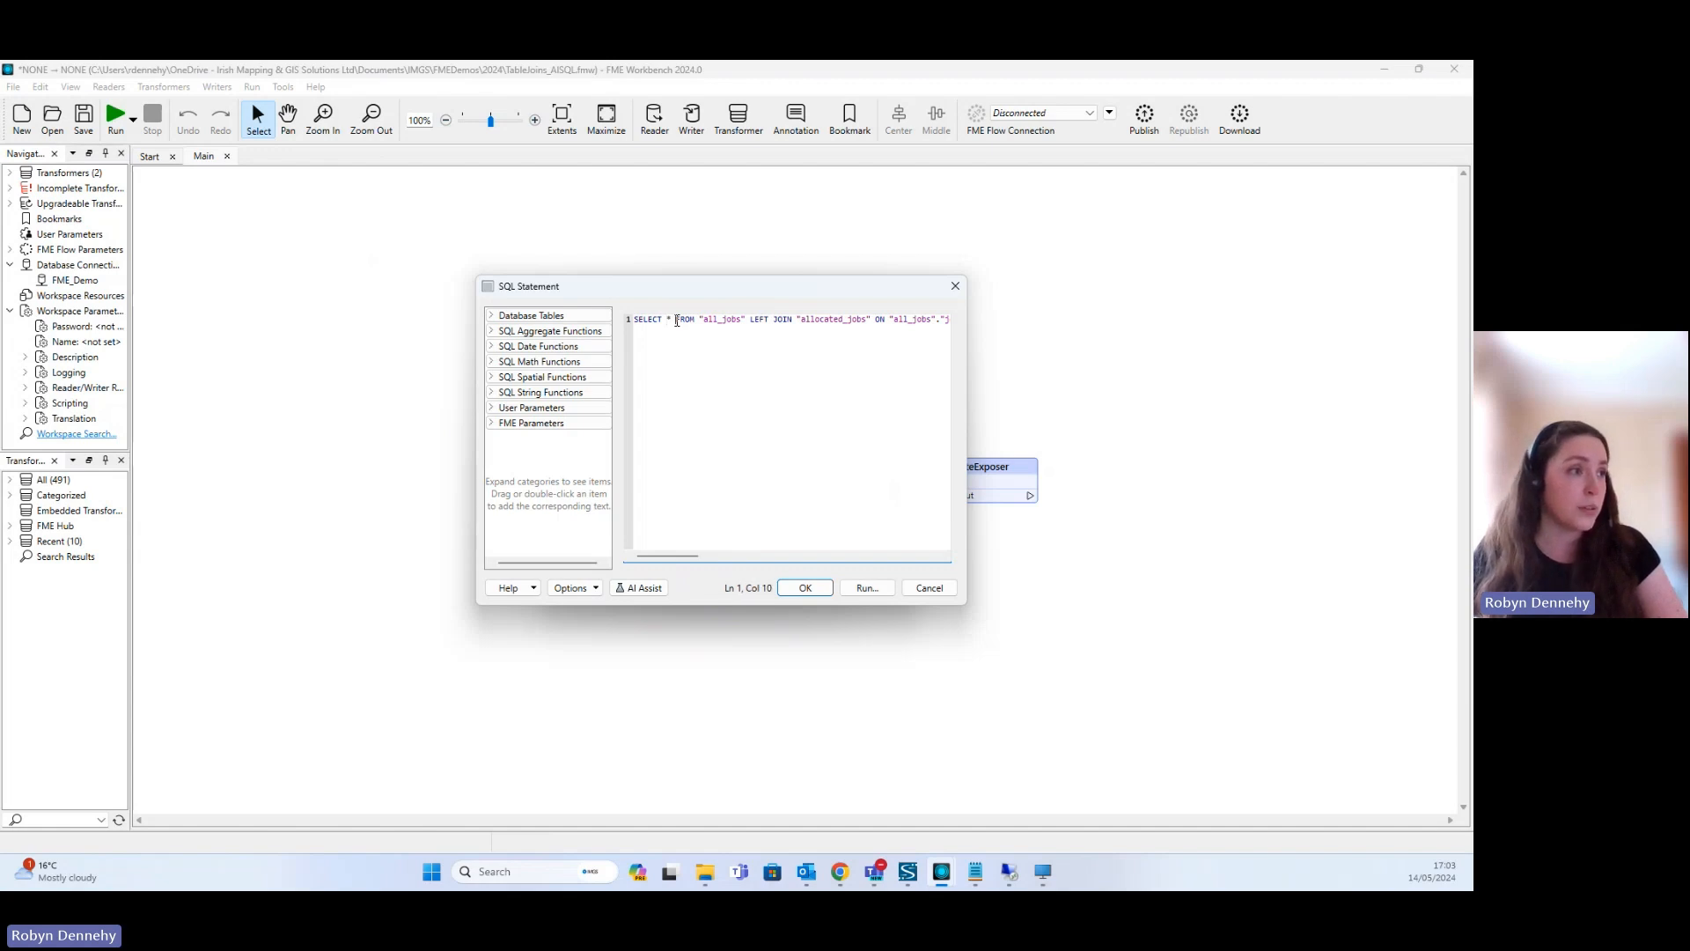
key("Return")
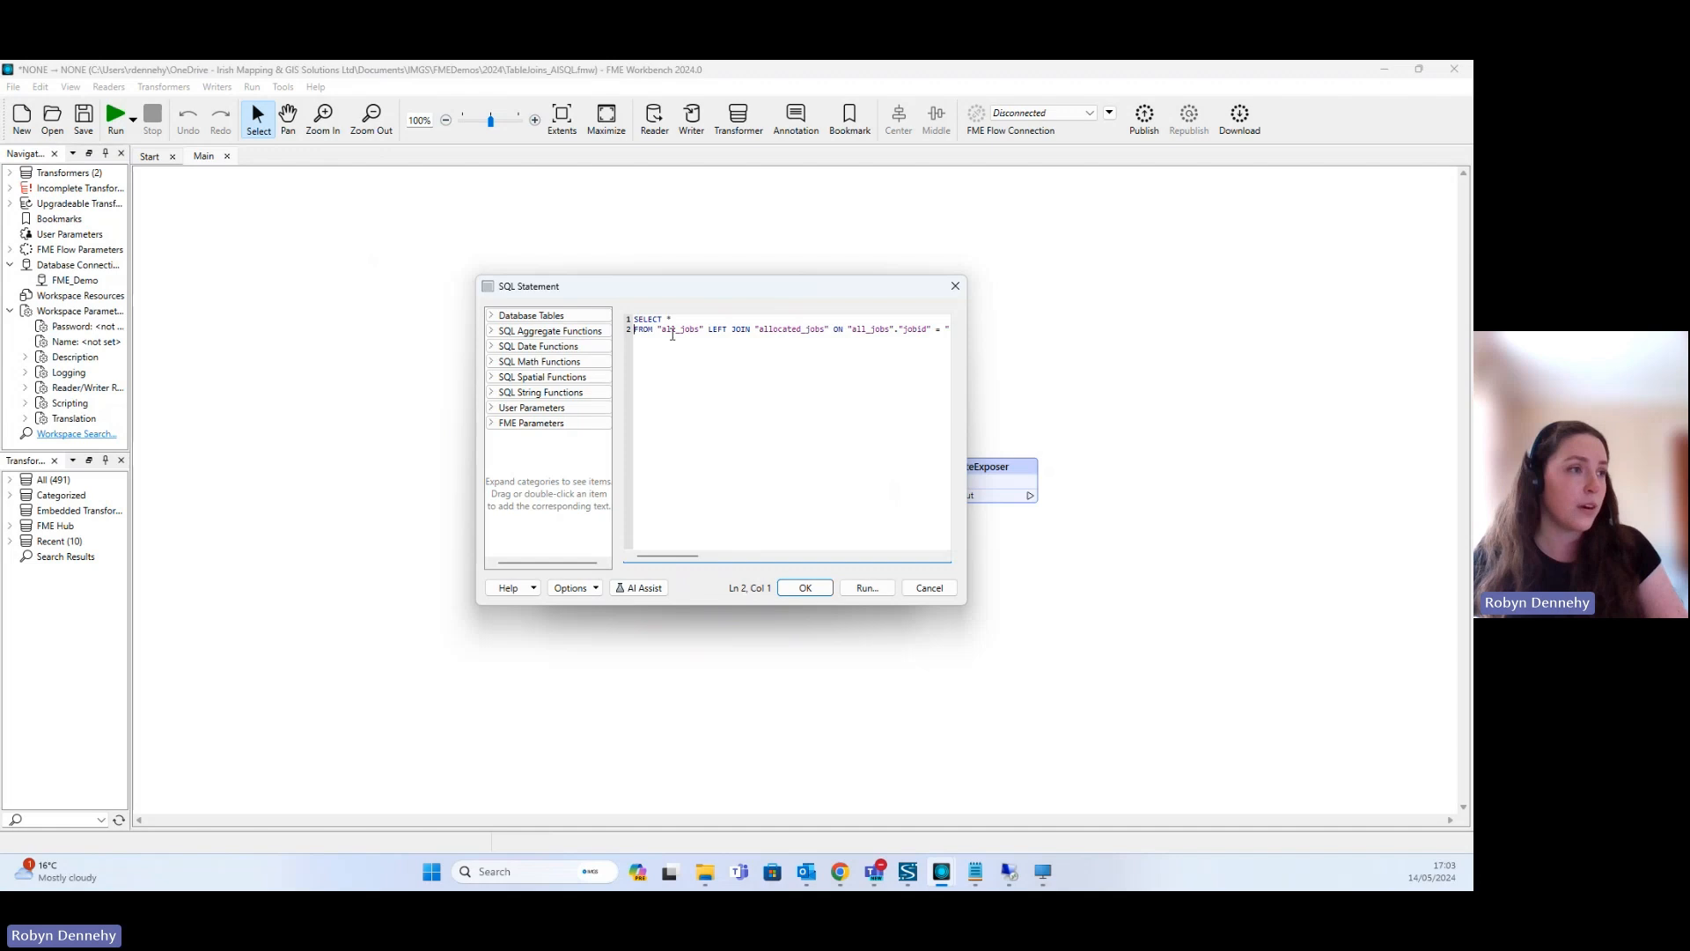
left_click(707, 330)
key("Return")
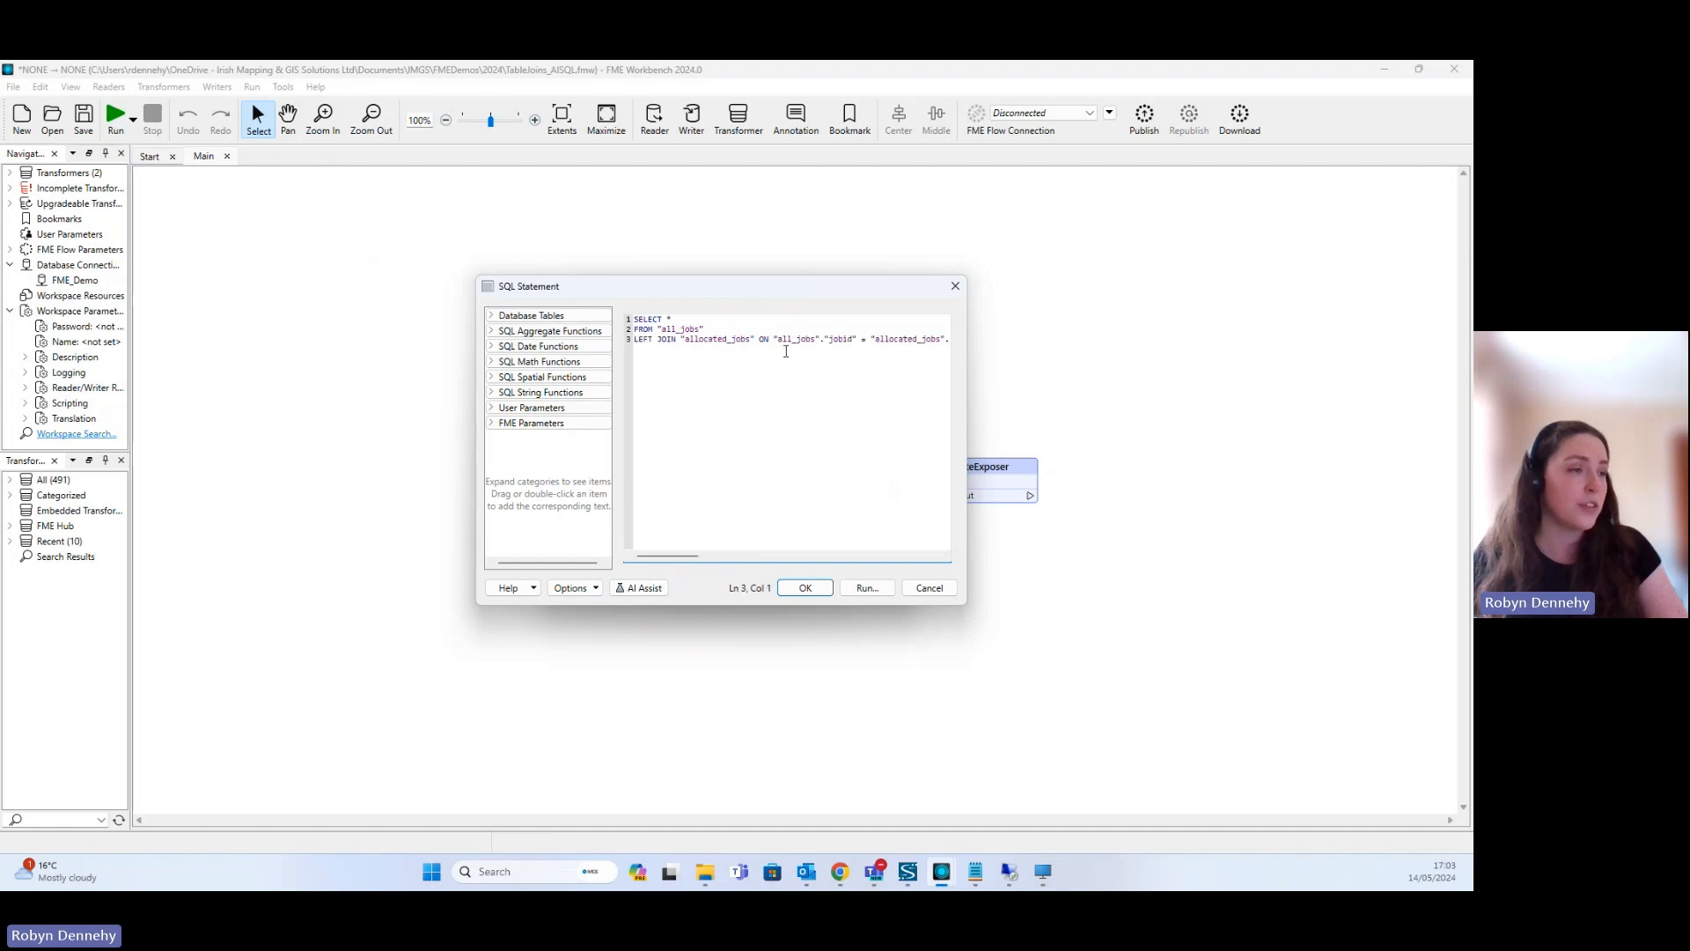
left_click_drag(667, 556, 695, 556)
left_click(843, 341)
key("Return")
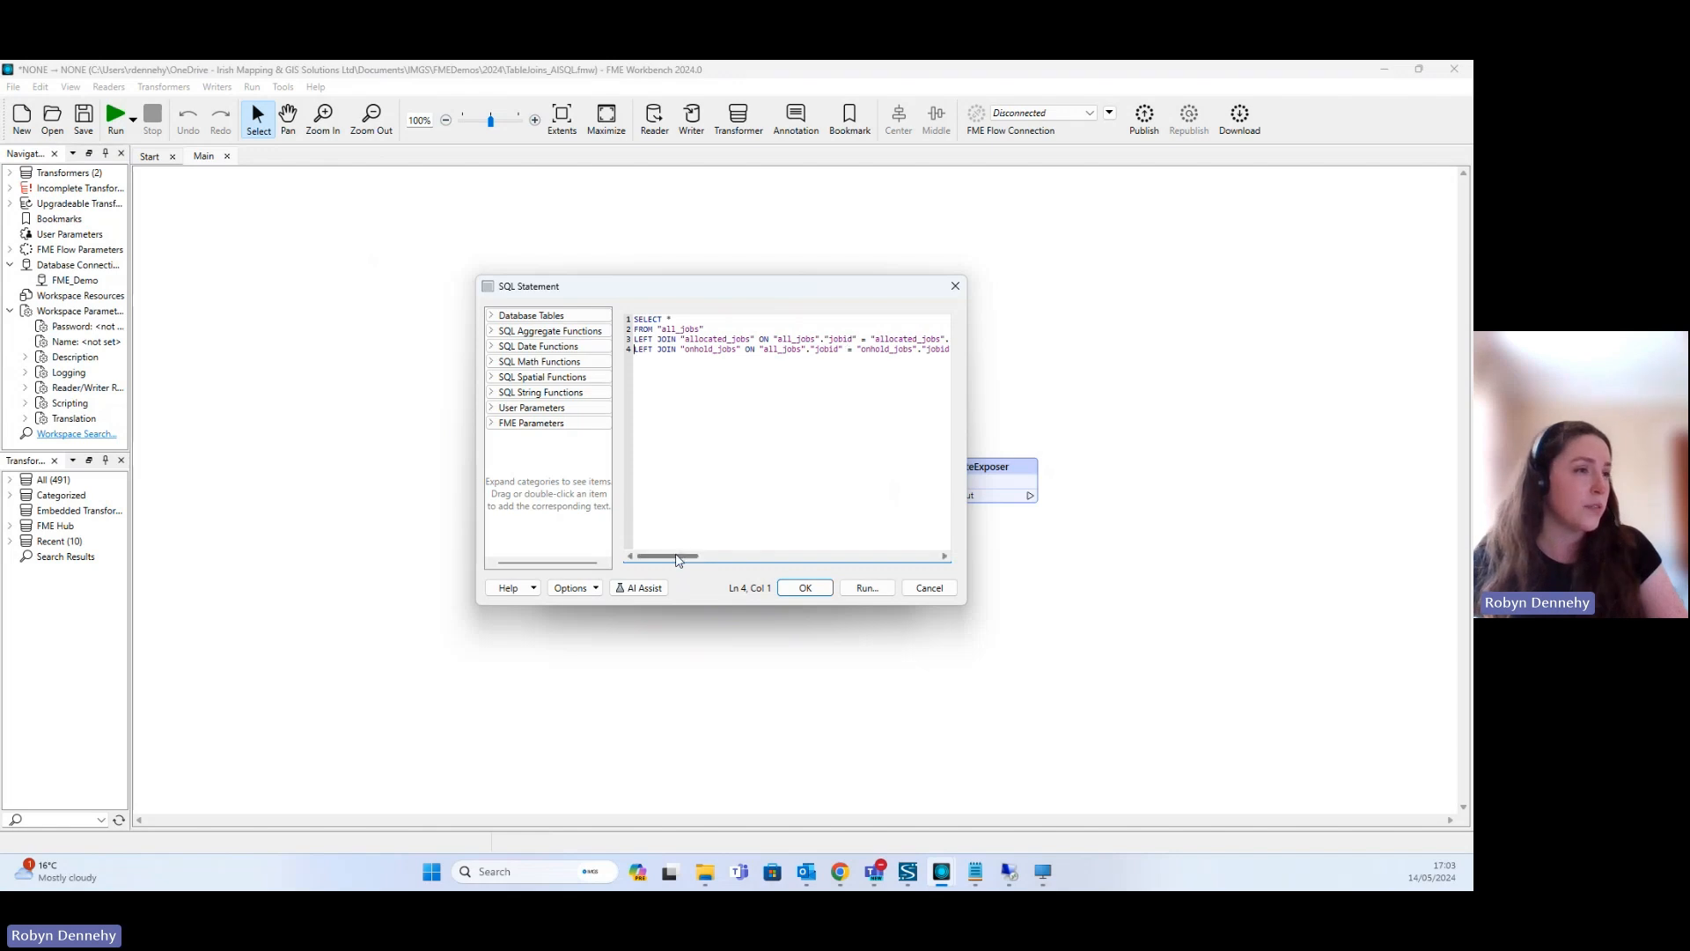
left_click_drag(678, 560, 707, 558)
left_click(820, 381)
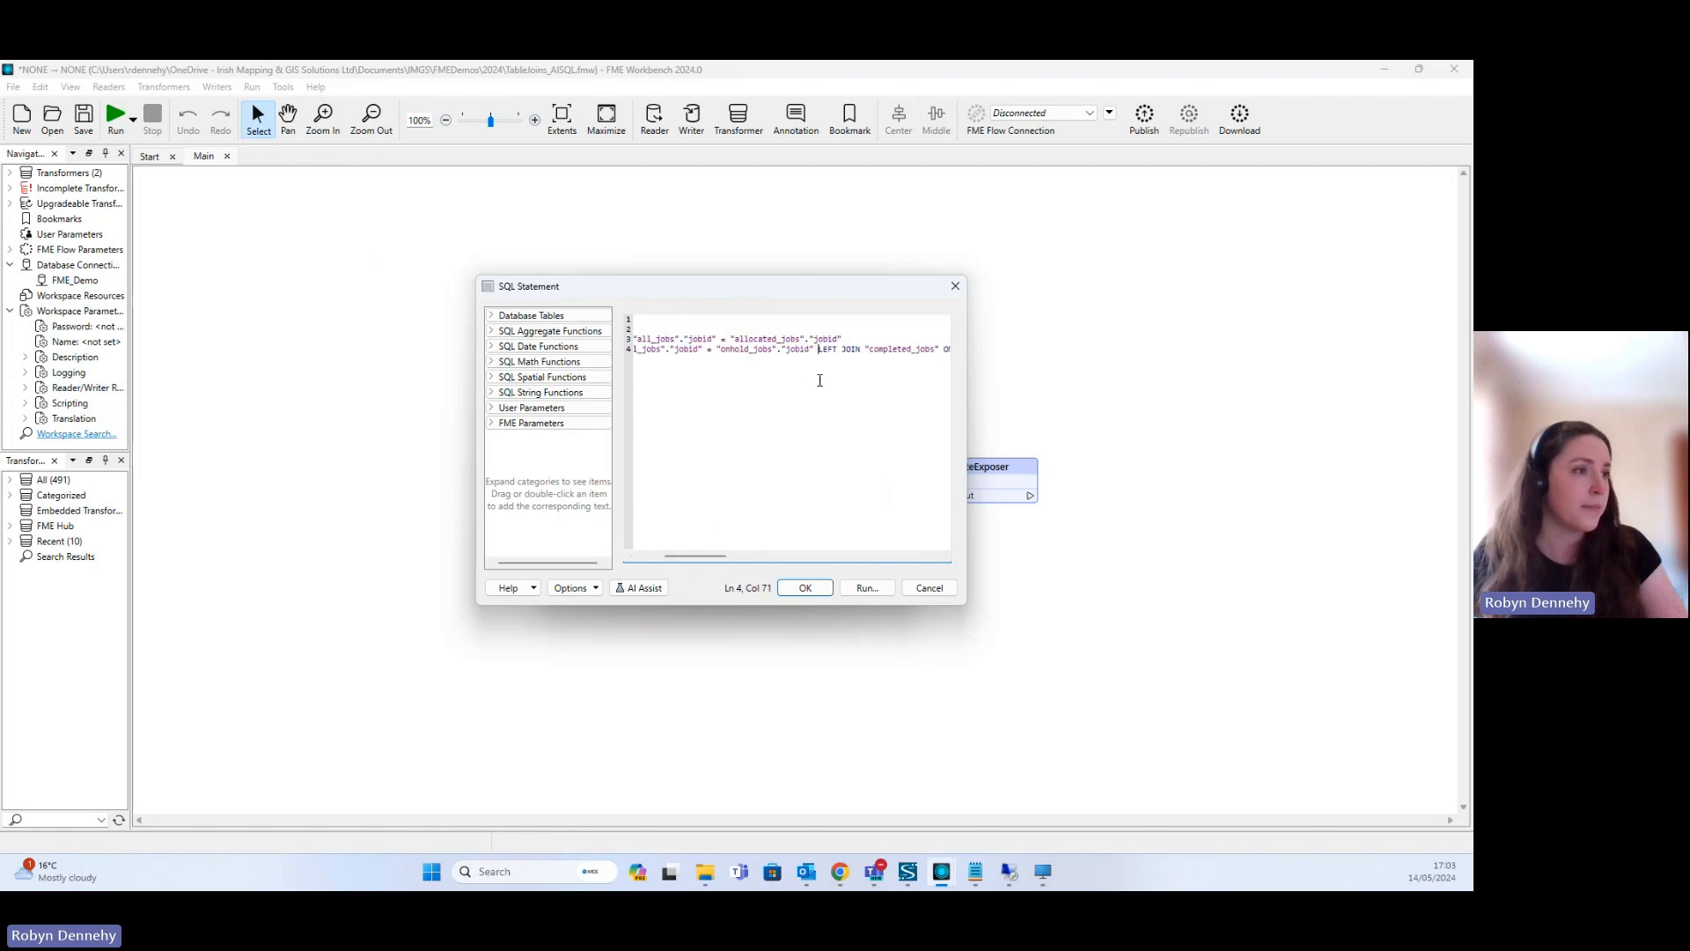
key("Return")
left_click_drag(965, 598, 1076, 640)
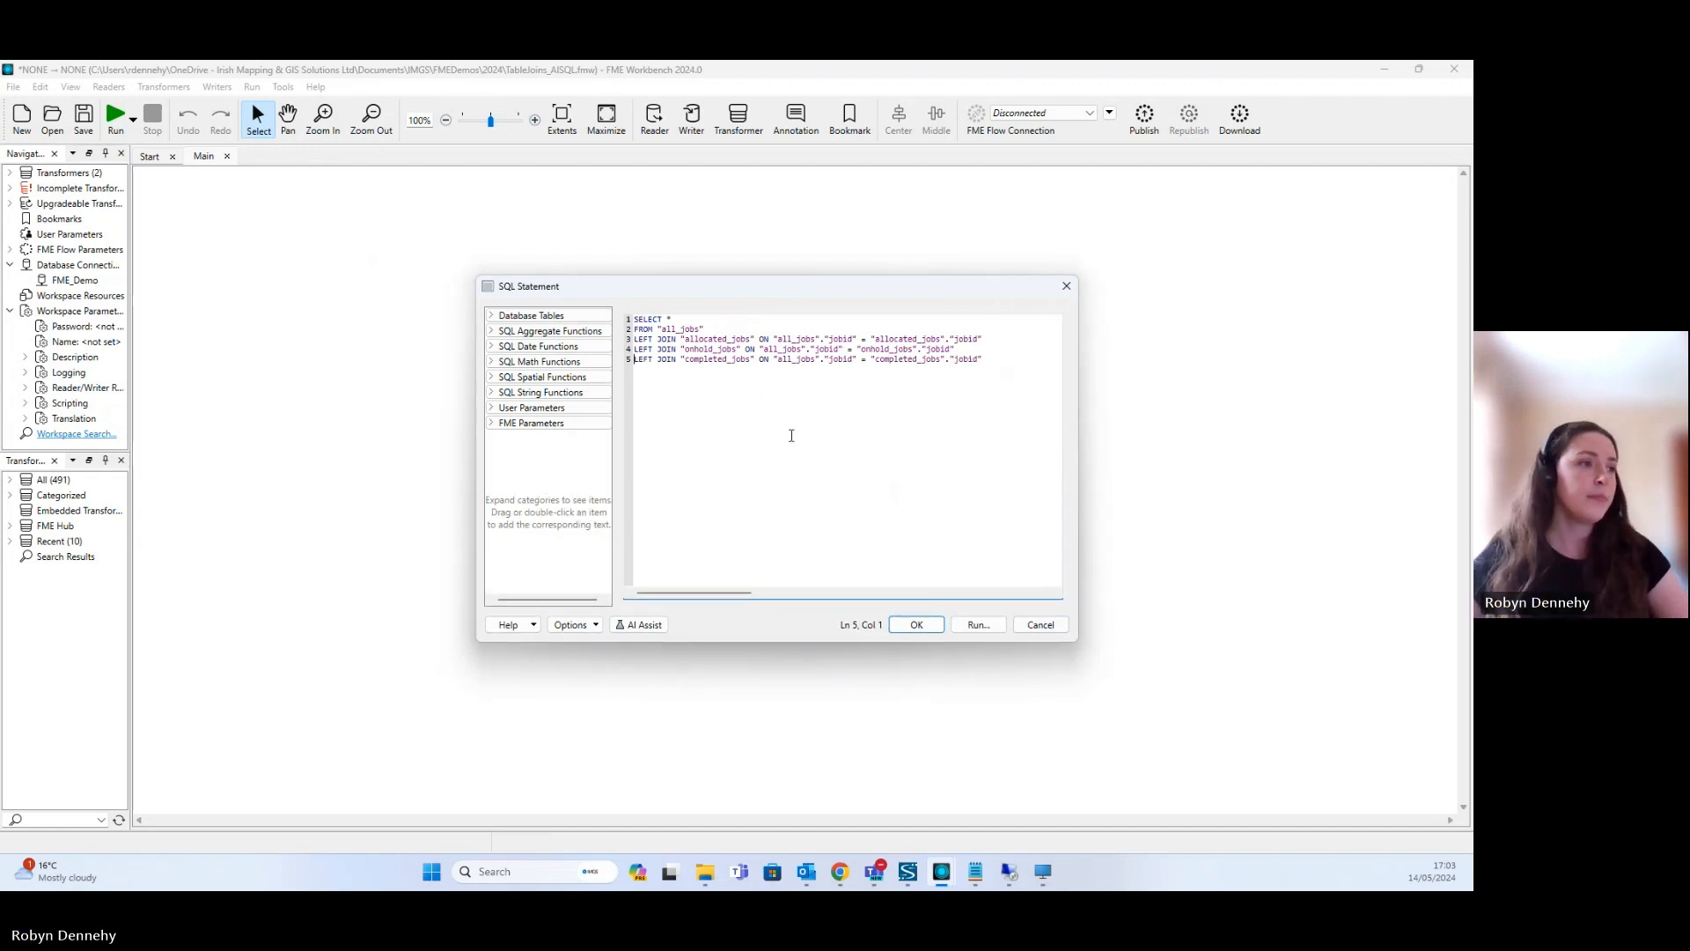
- Test-run the SQL query, accepting the data loss risk, and save the statement in the SQLCreator parameters
left_click(979, 626)
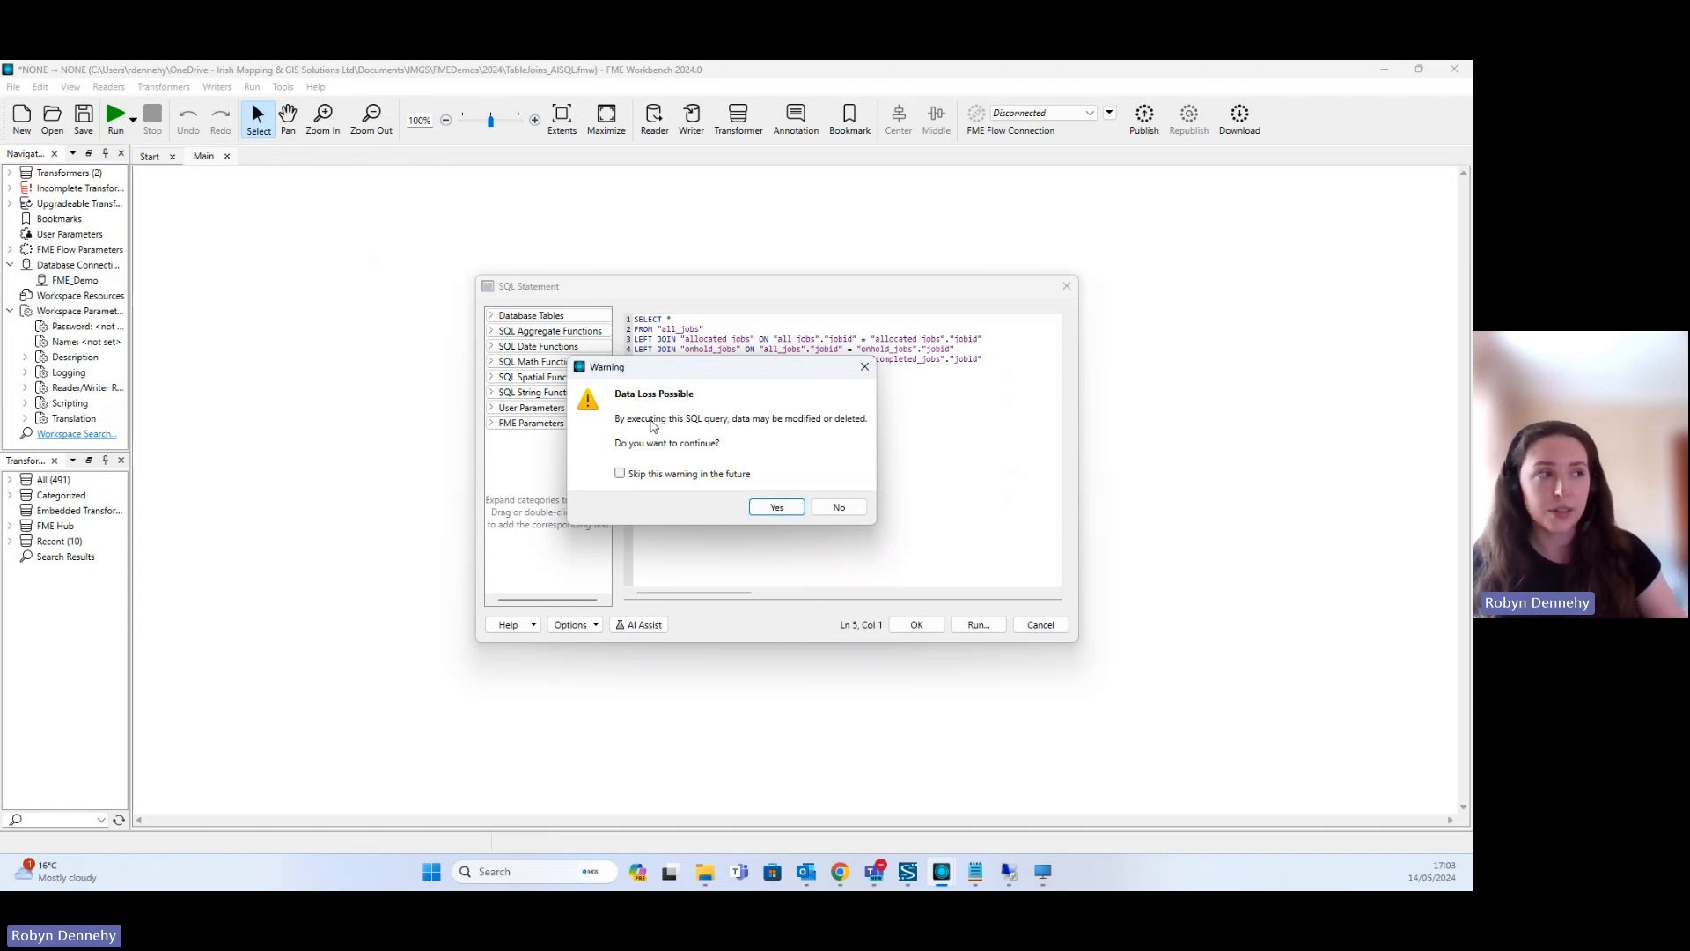
left_click(776, 508)
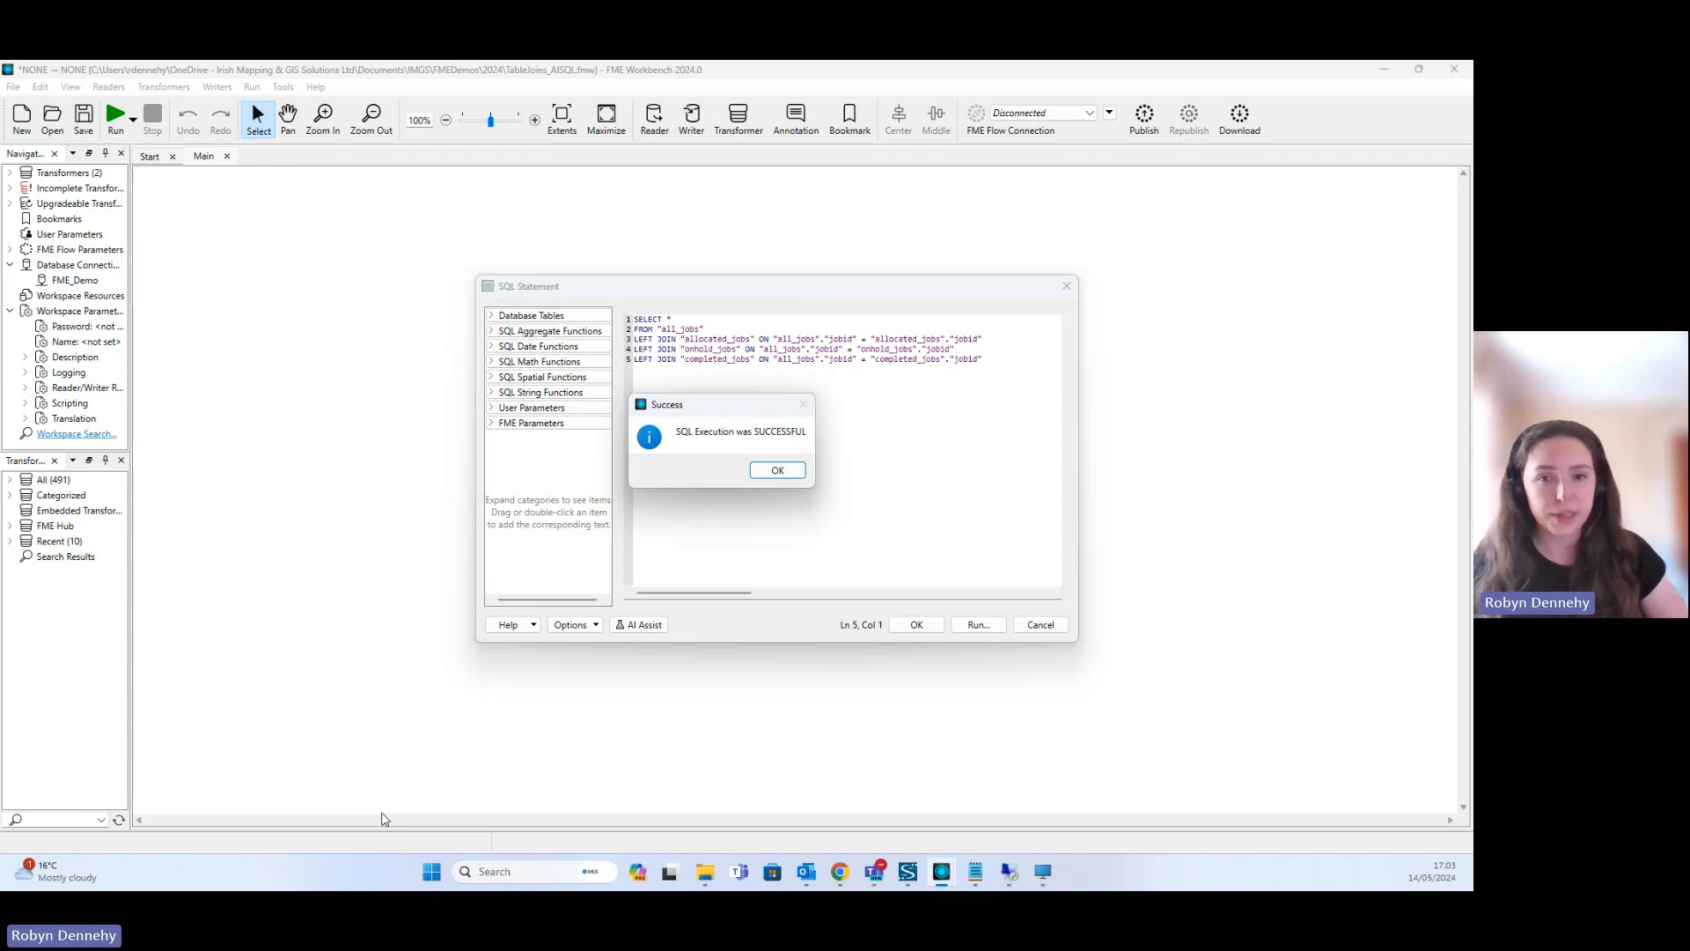
left_click(778, 471)
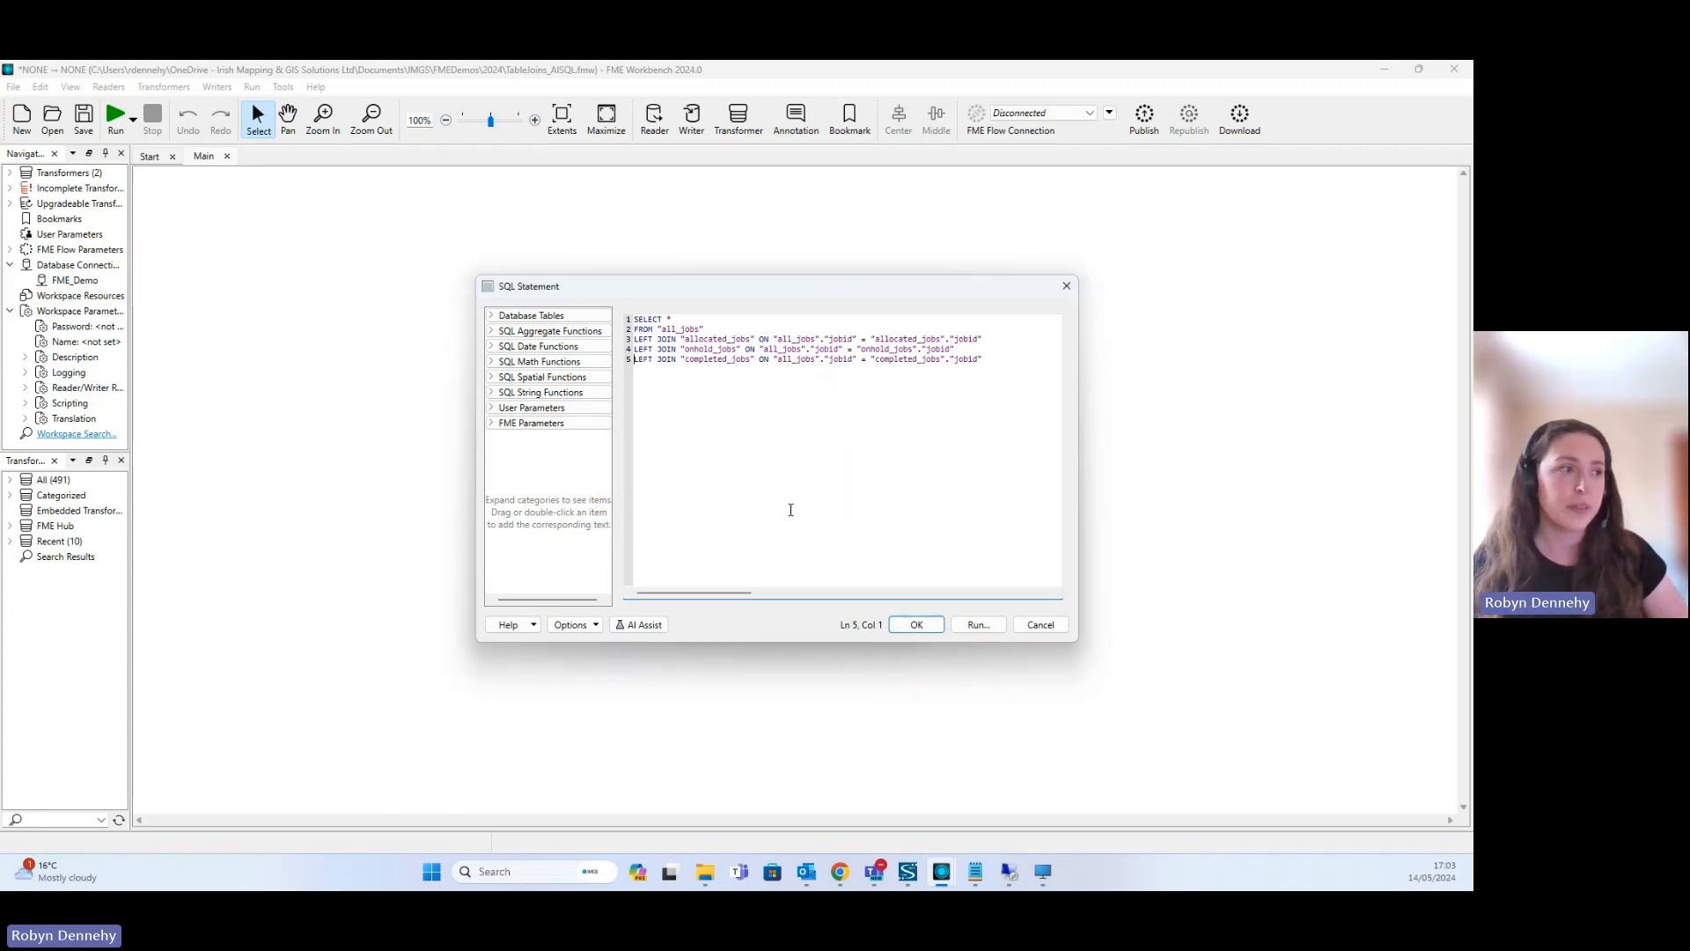
left_click(912, 625)
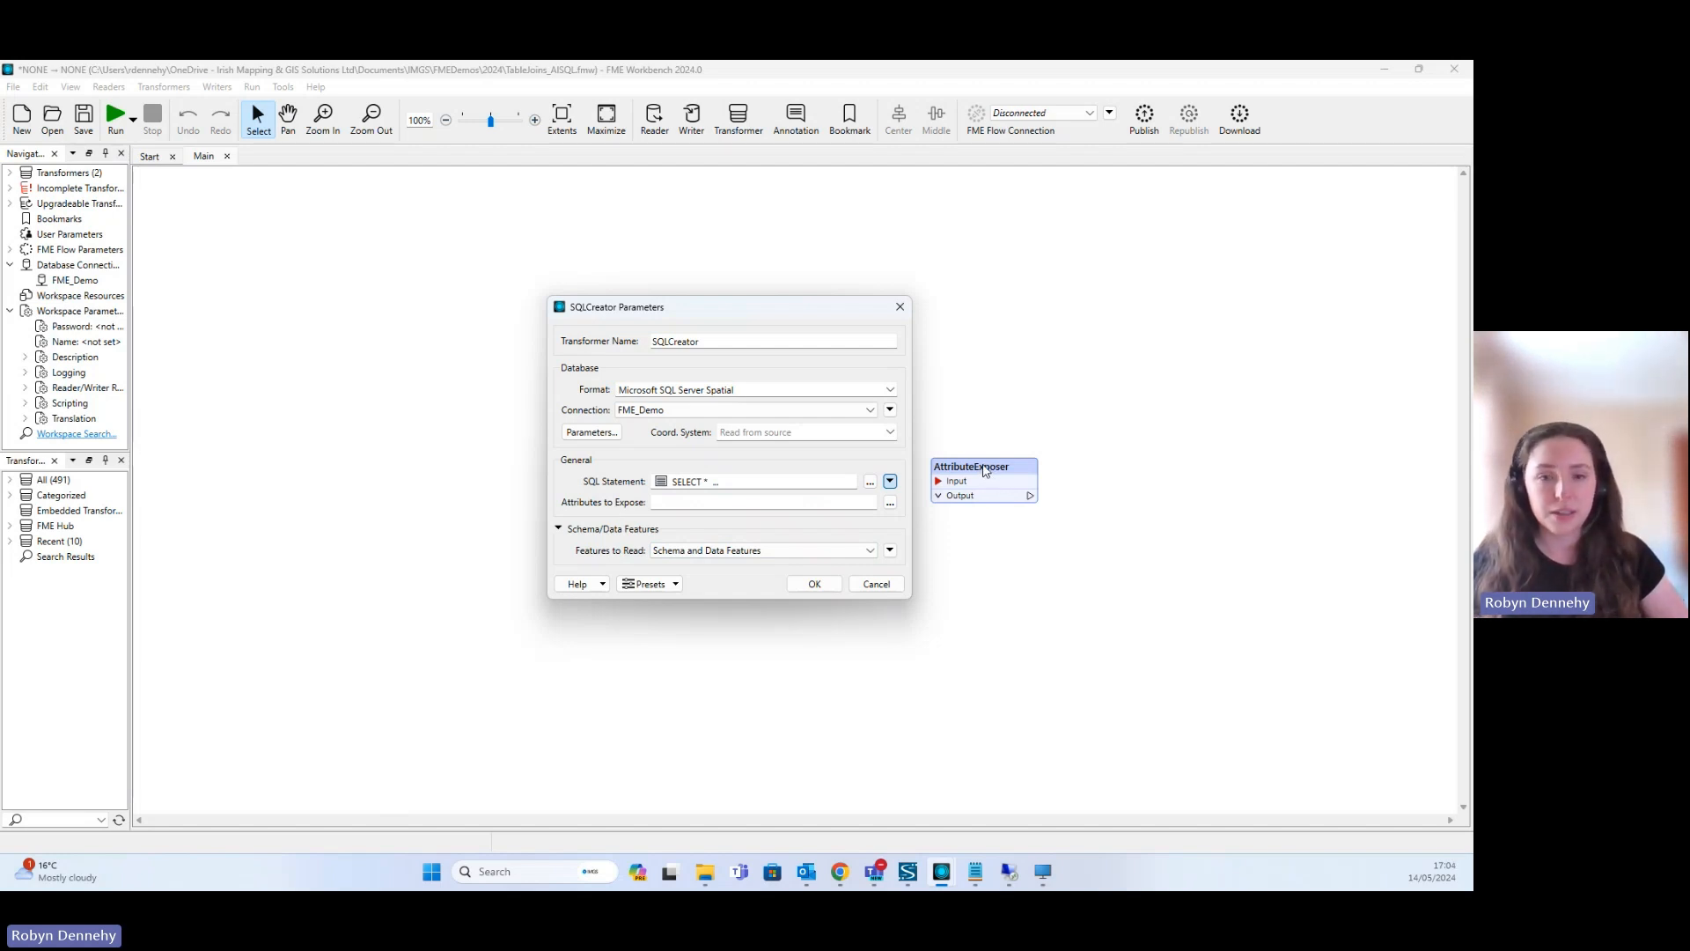
left_click(814, 583)
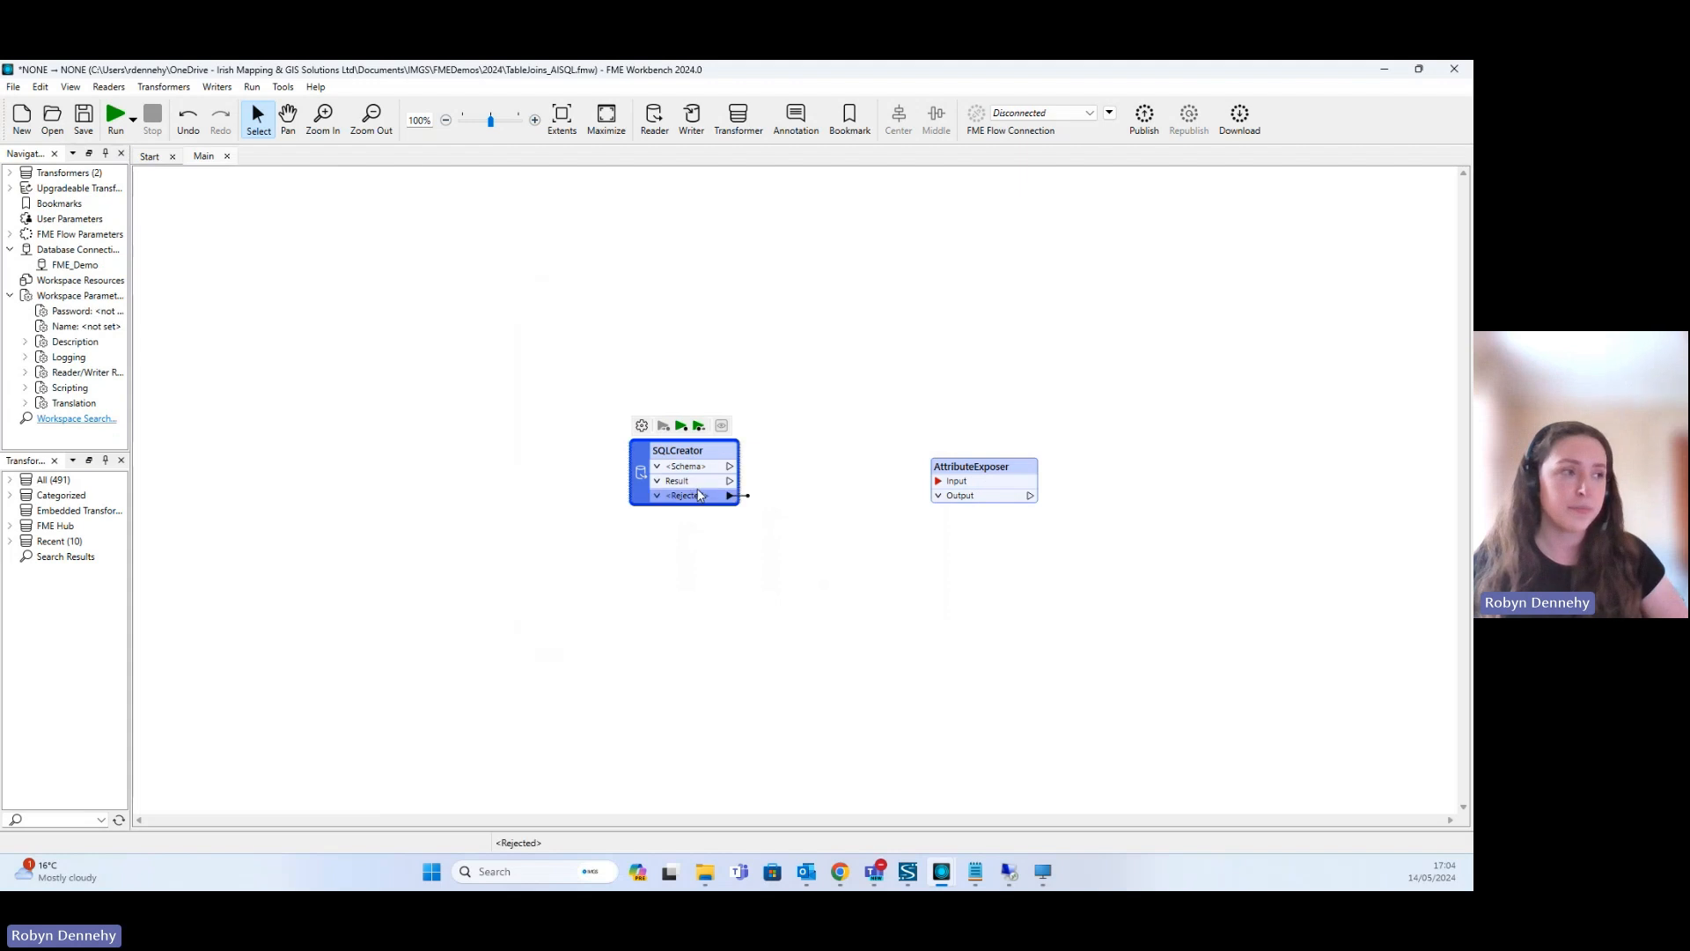
- Run the SQLCreator transformer and shrink the translation log to reveal the canvas
left_click(680, 425)
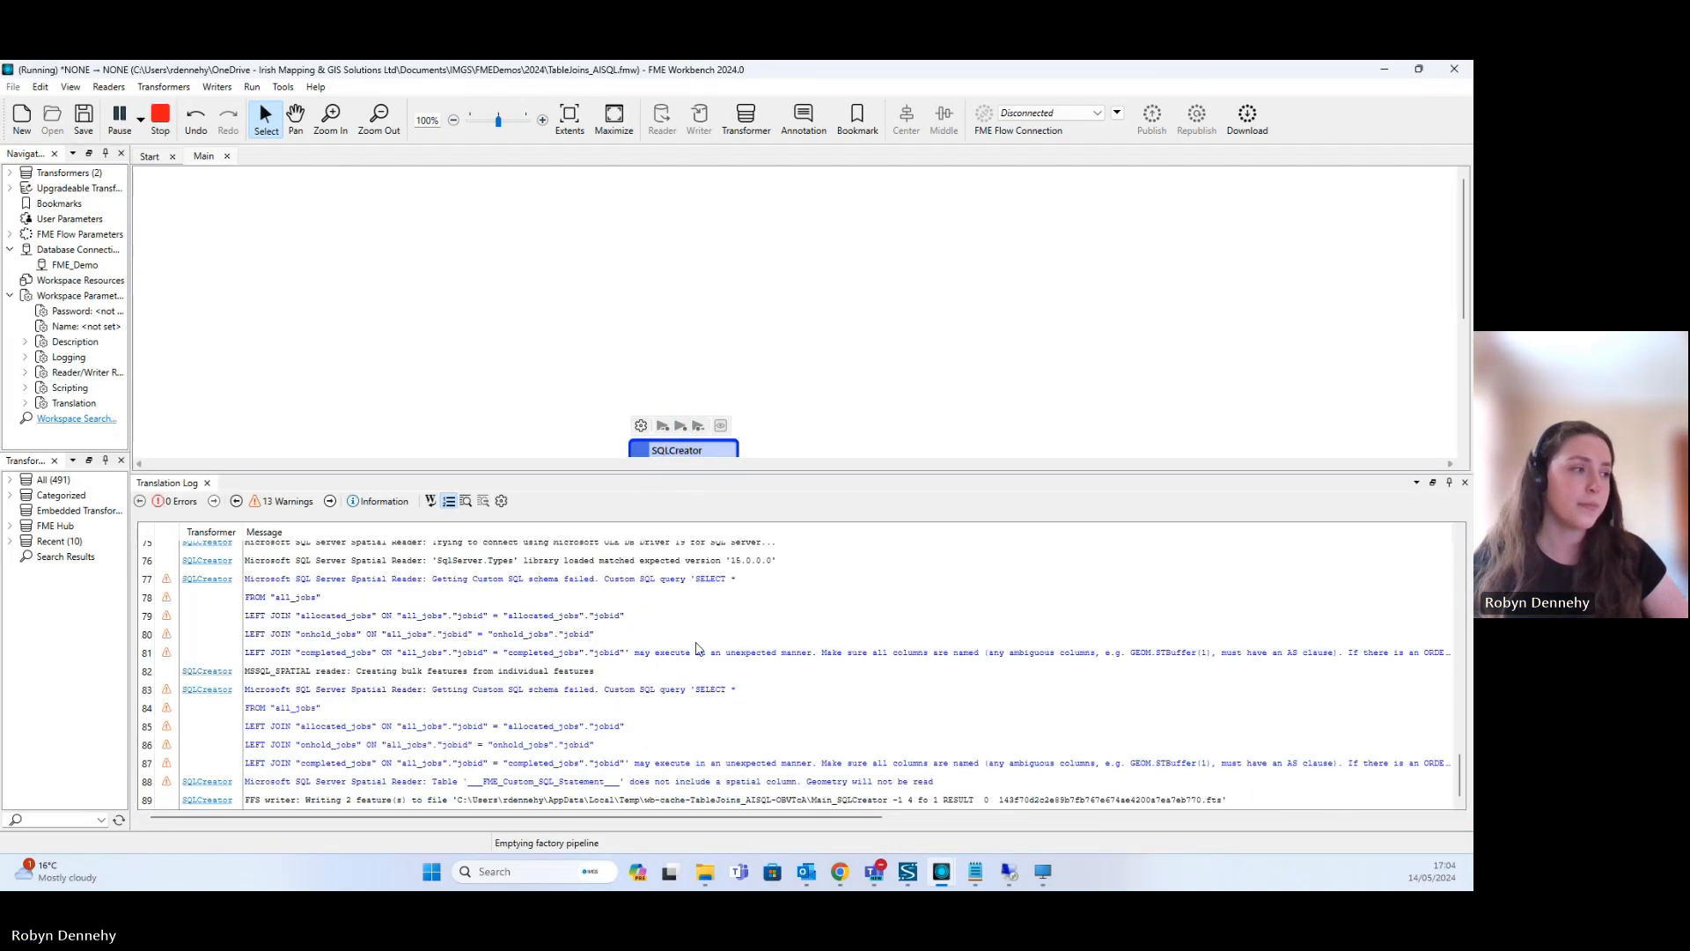
left_click_drag(821, 475, 811, 669)
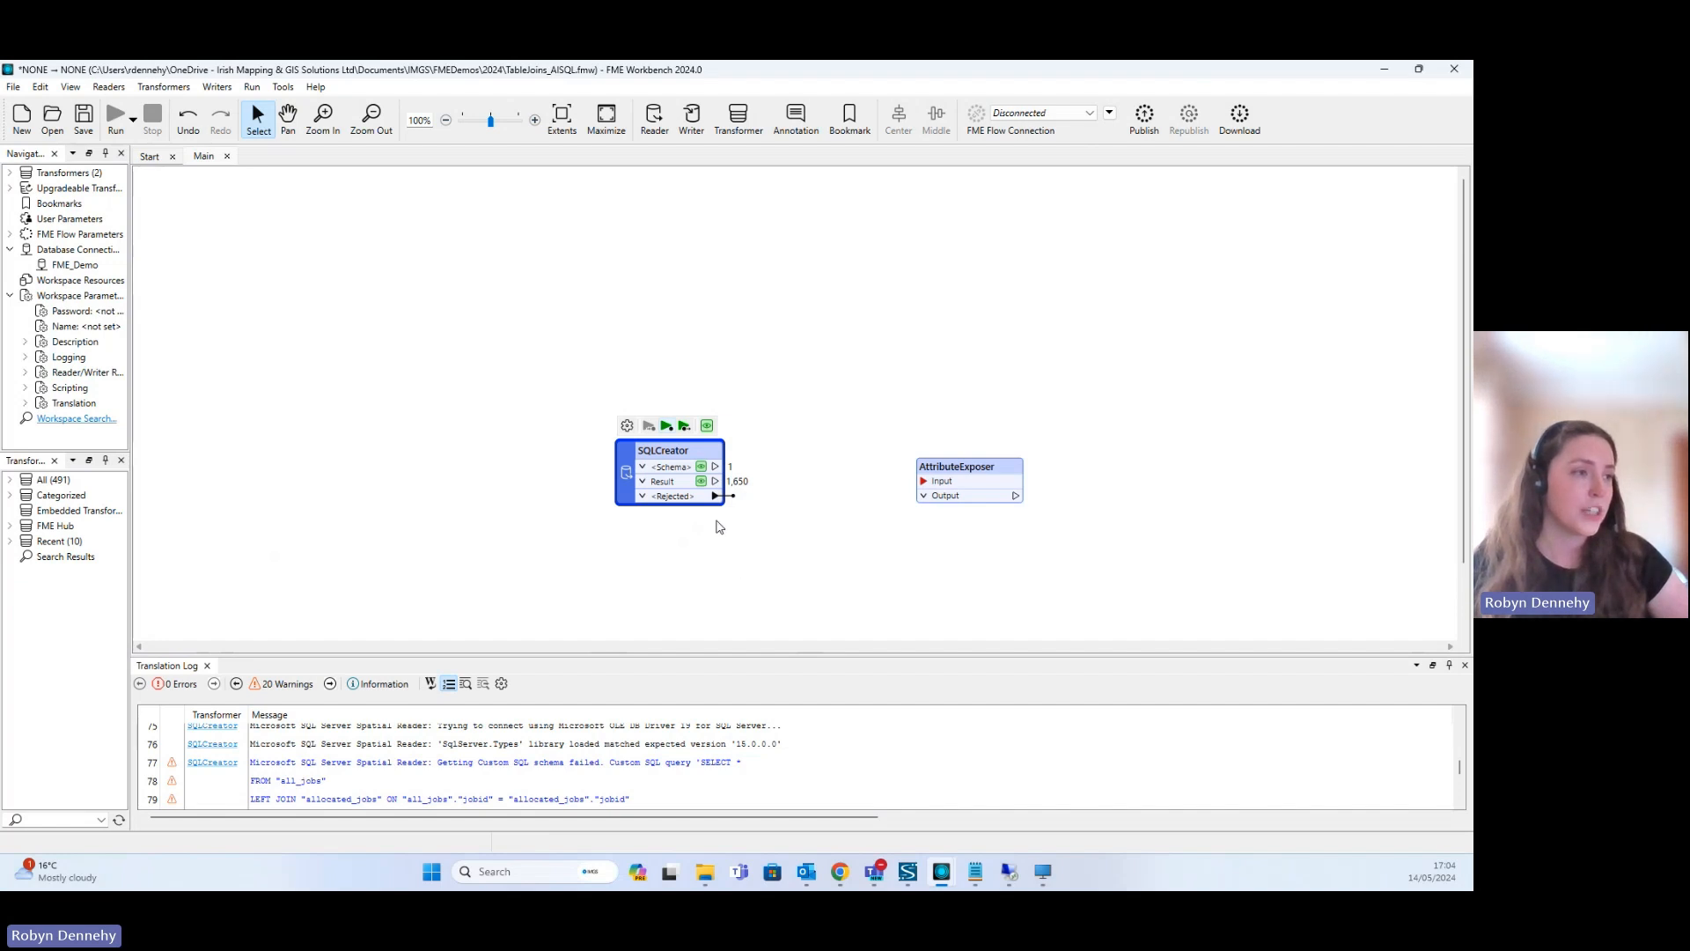
- Connect the SQLCreator's Result port to the AttributeExposer and inspect the cached Result features
left_click_drag(720, 482, 925, 468)
left_click(942, 469)
left_click(702, 481)
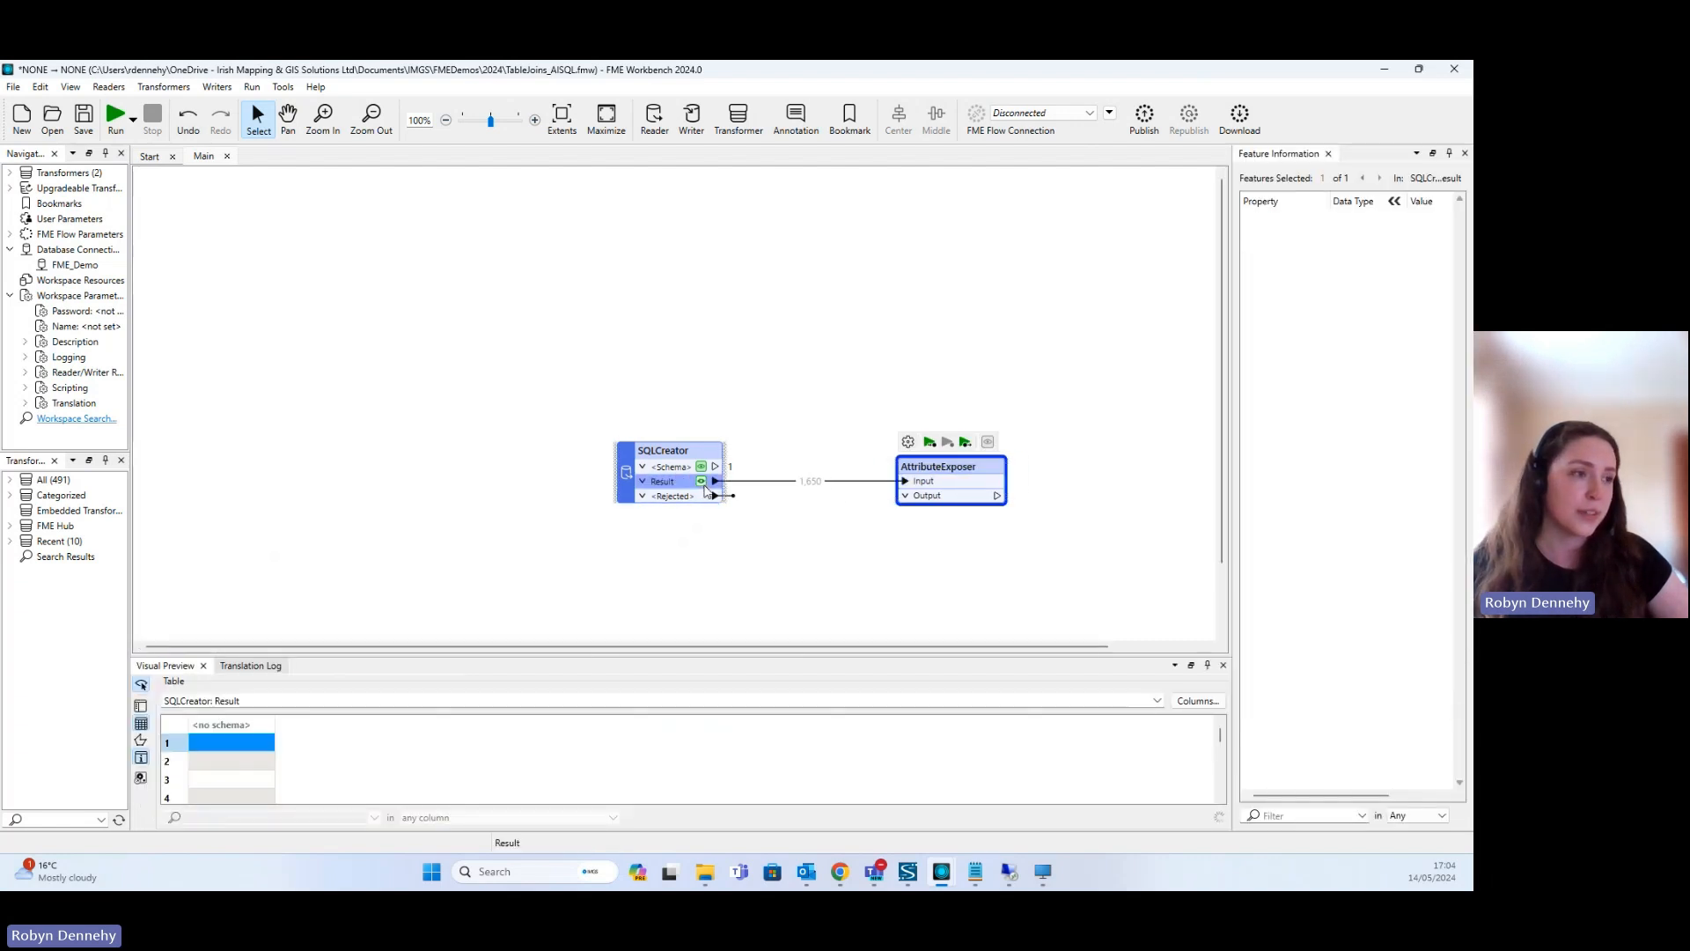
- Check the list of attributes to expose in the AttributeExposer and accept its parameters
double_click(938, 467)
scroll(658, 401, "down", 3)
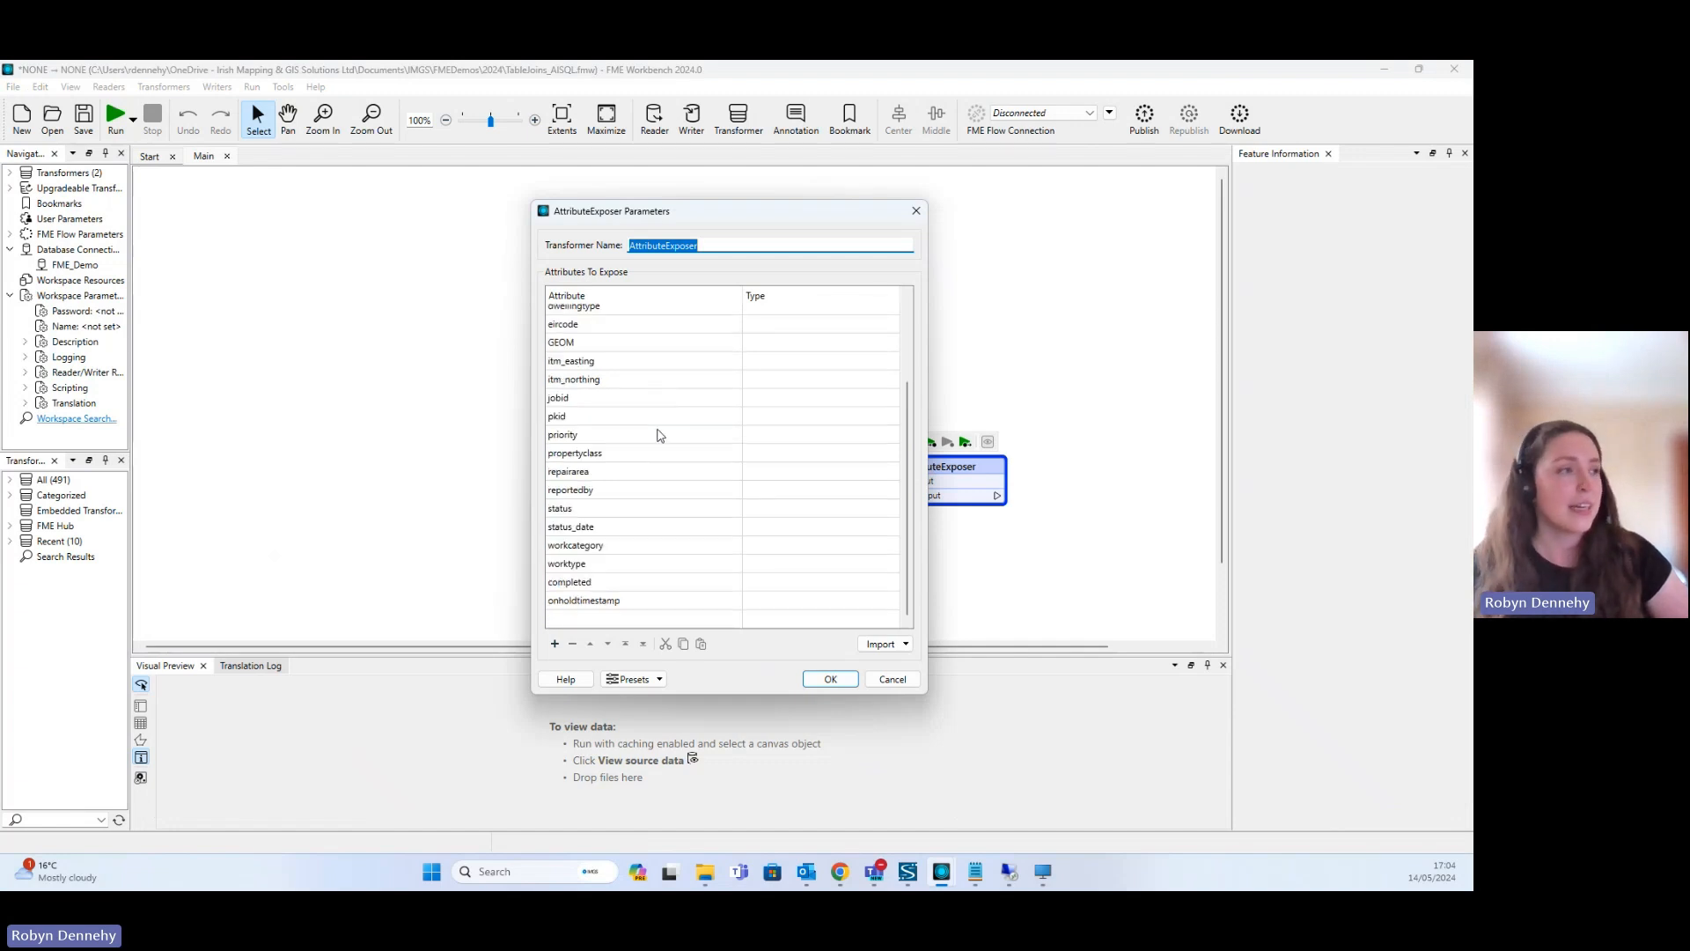
scroll(658, 434, "up", 2)
left_click(830, 679)
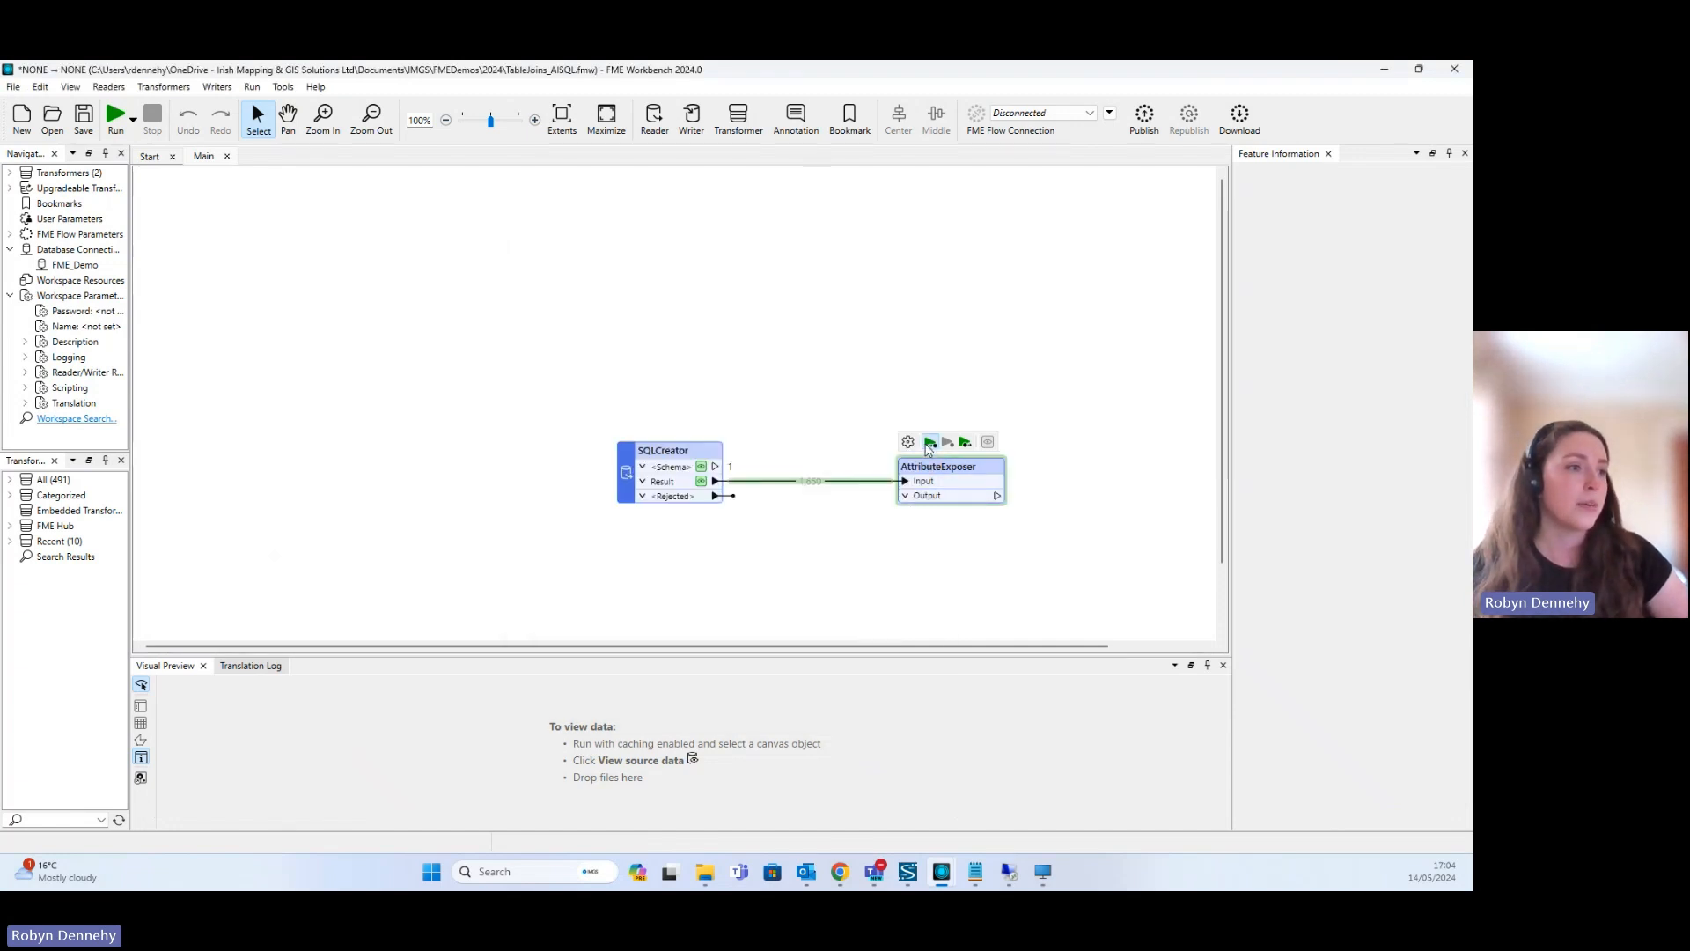
- Run the workspace to the AttributeExposer and view its cached Output features in an enlarged preview table
left_click(930, 441)
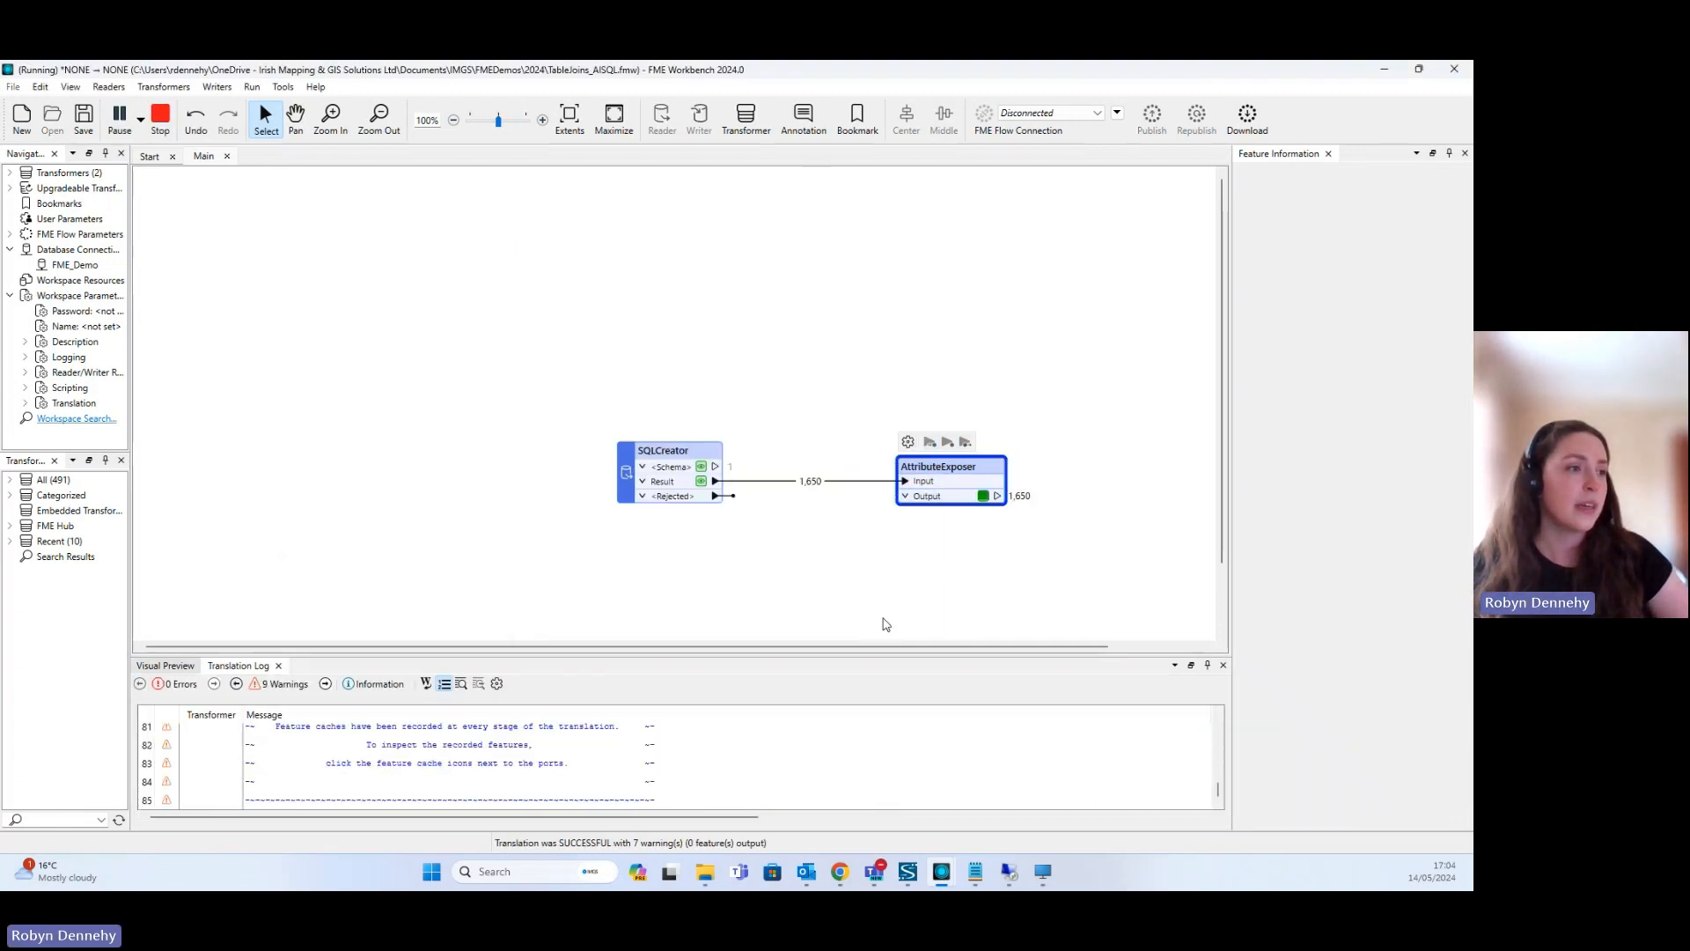
left_click(984, 495)
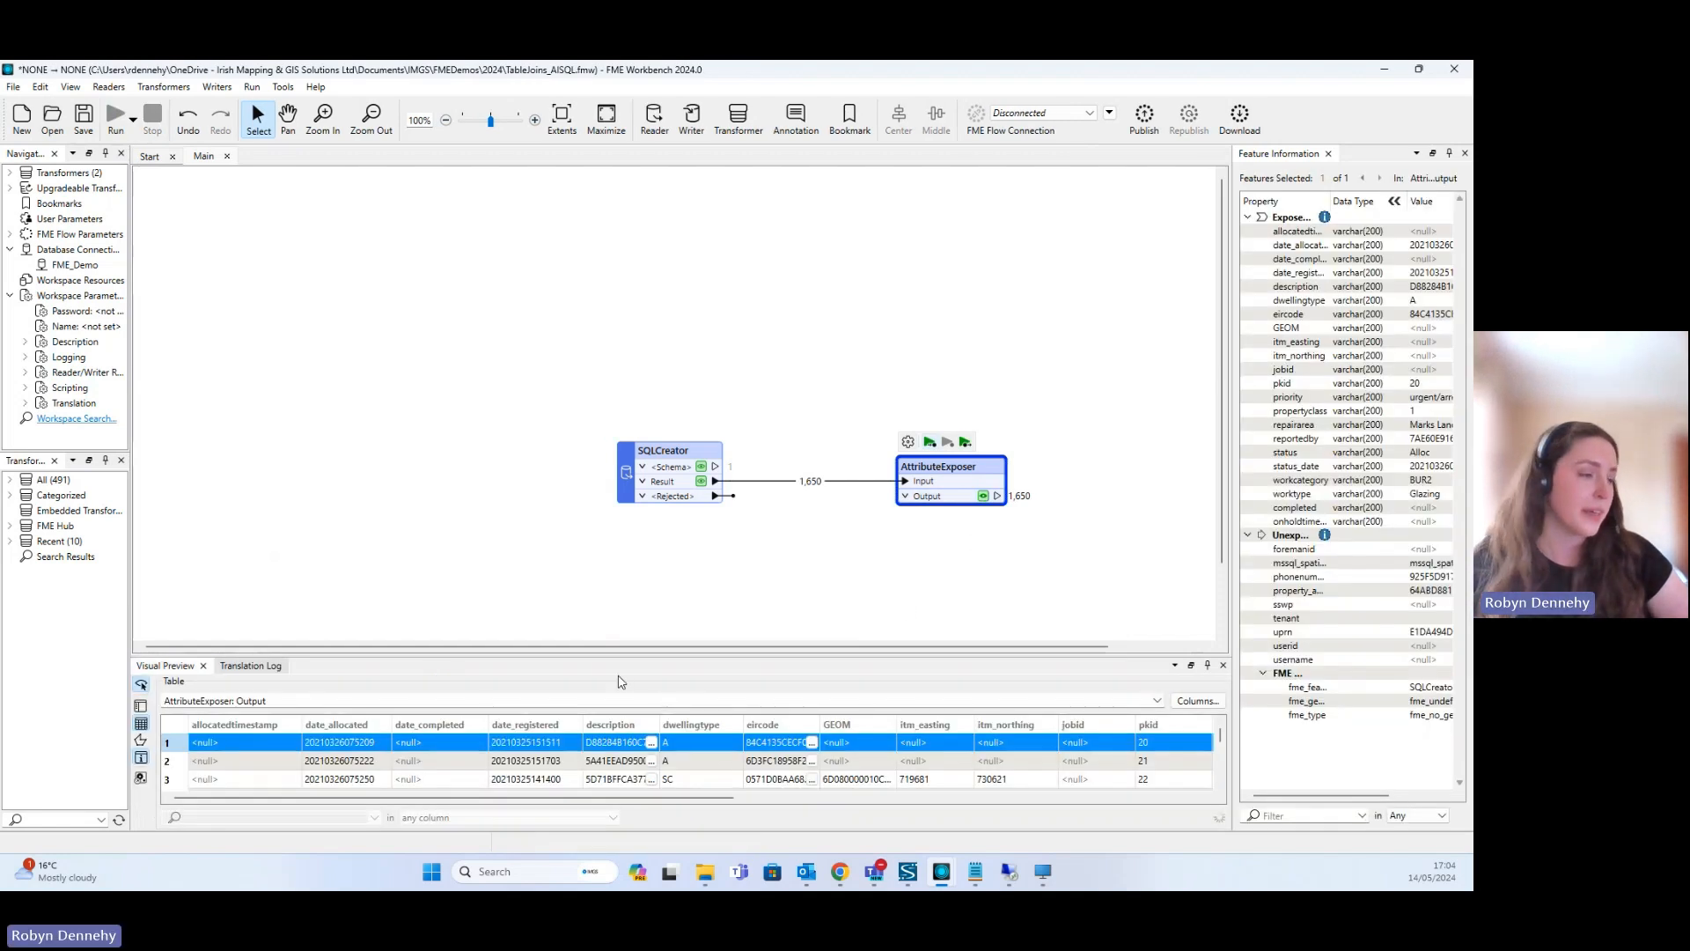
left_click_drag(623, 654, 625, 558)
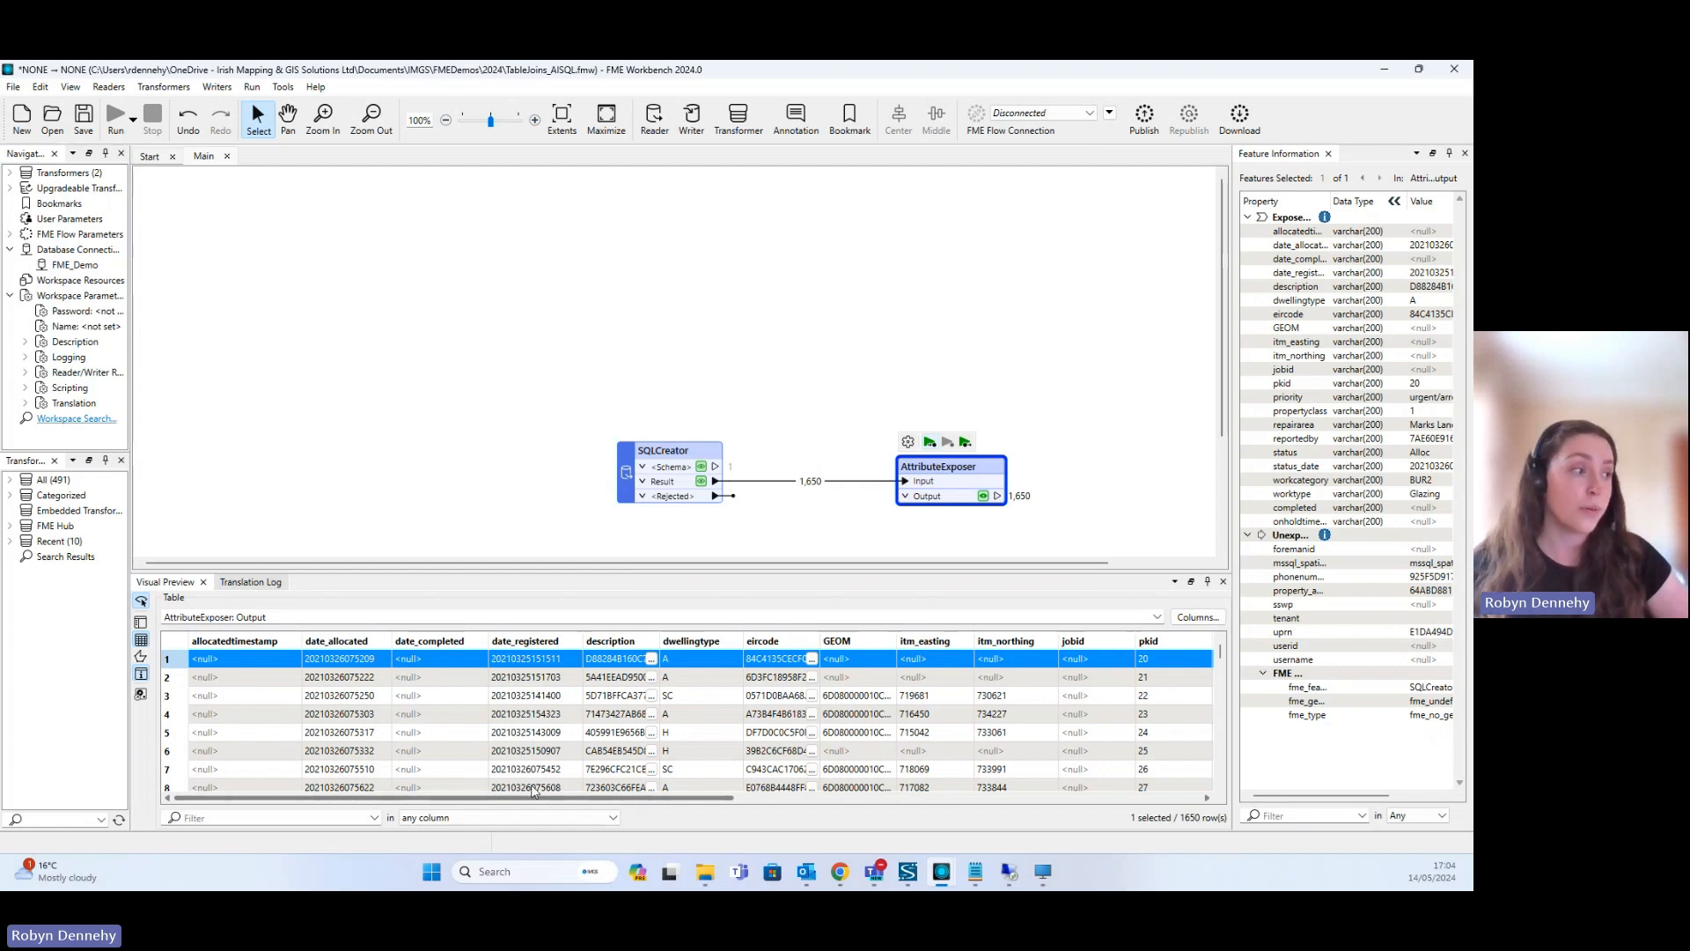
- Review the exposed attribute columns of the Output table through to onholdtimestamp, and close the data preview
left_click_drag(412, 797, 831, 798)
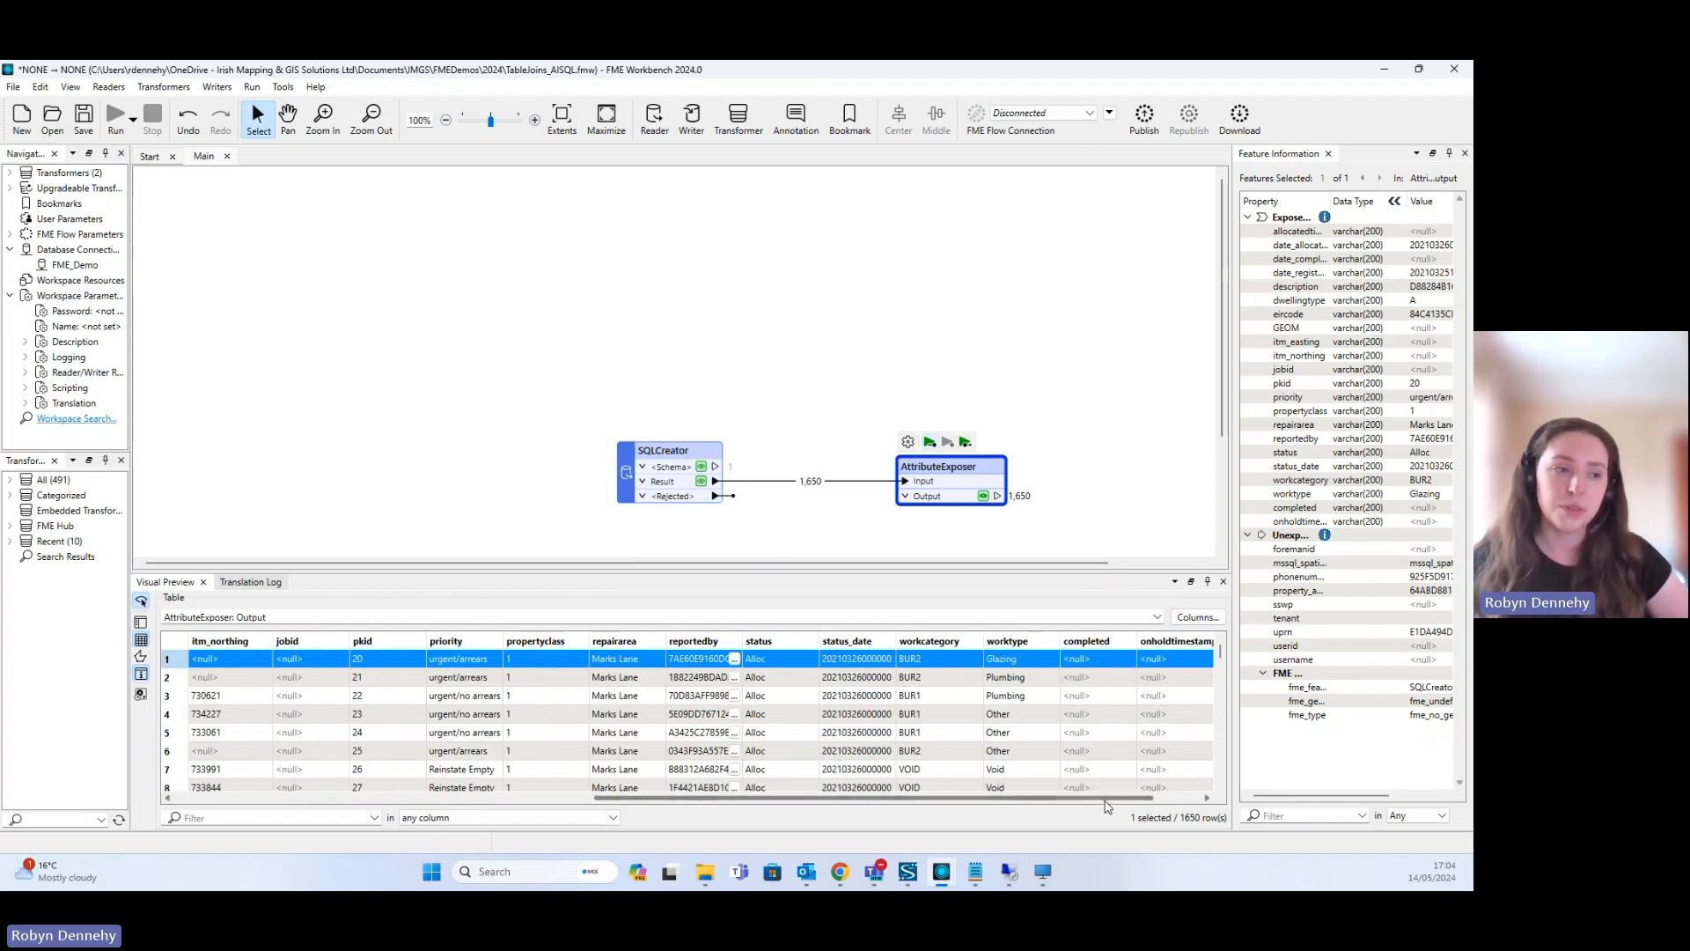
left_click_drag(1125, 802, 1160, 801)
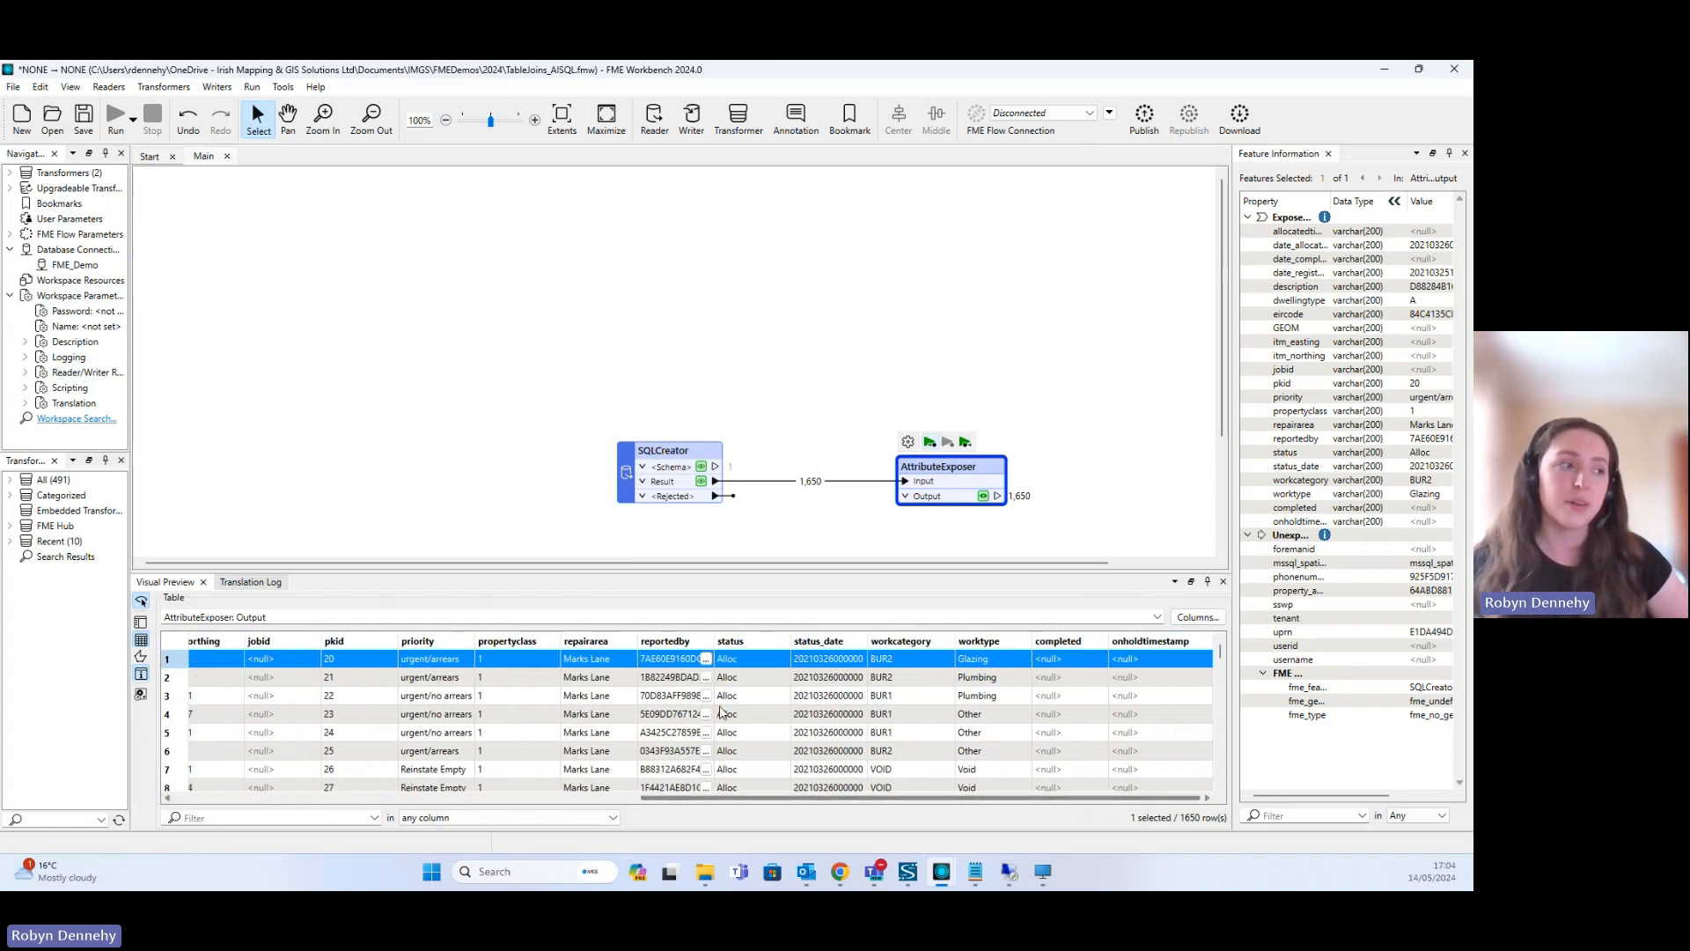
left_click(1223, 582)
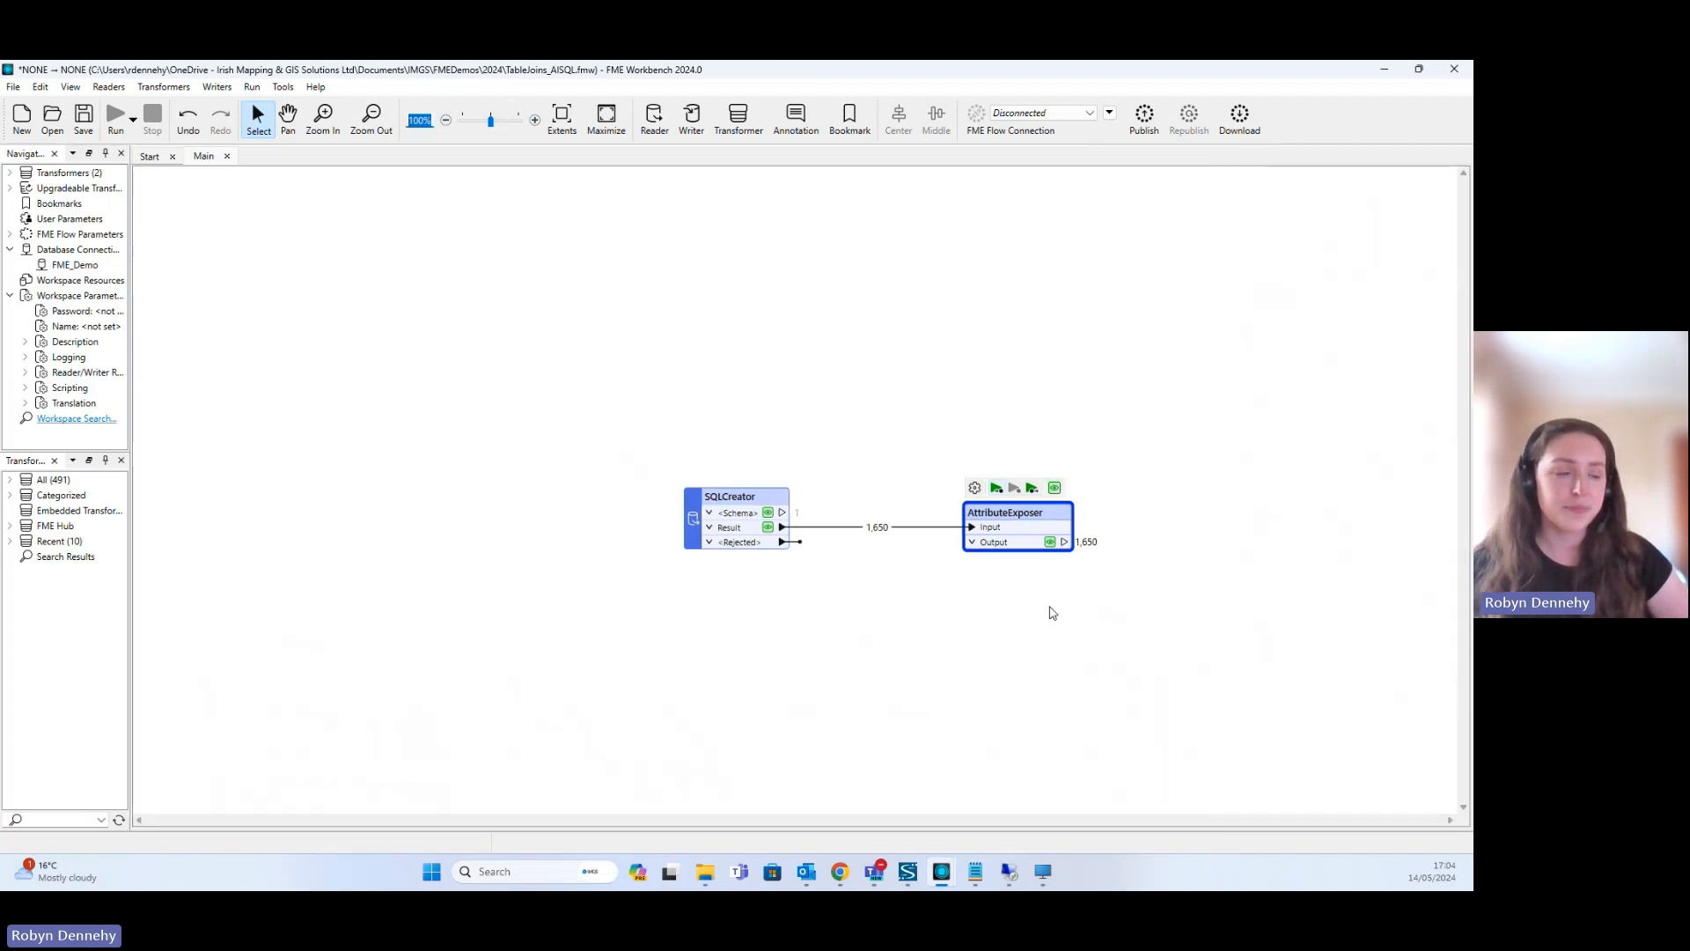